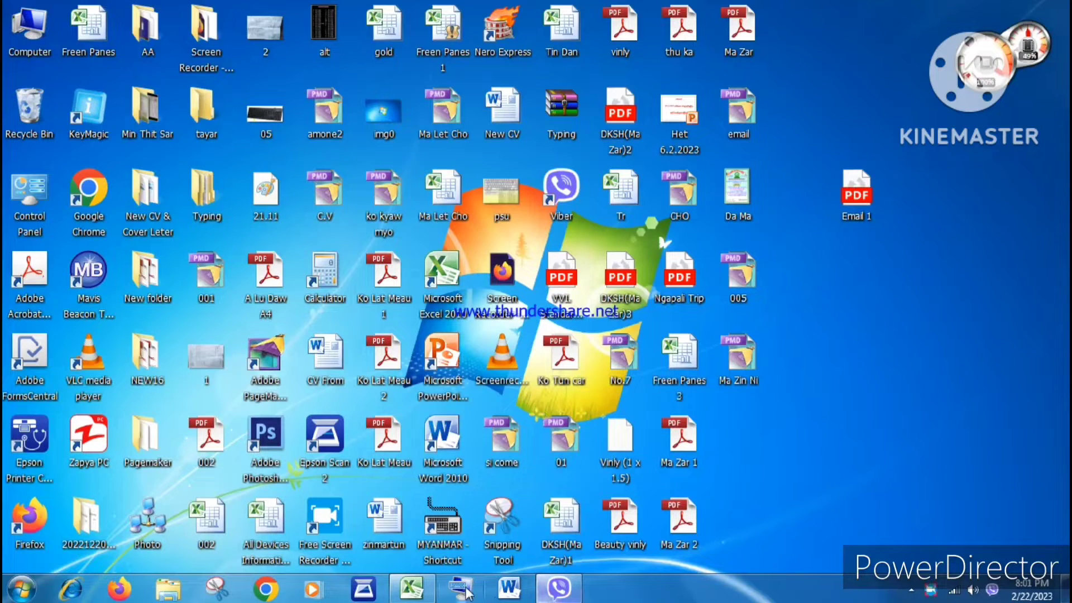
Step: Open Excel and set the whole sheet's paper size to A4 in Page Setup
{"action": "left_click", "coordinate": [422, 595]}
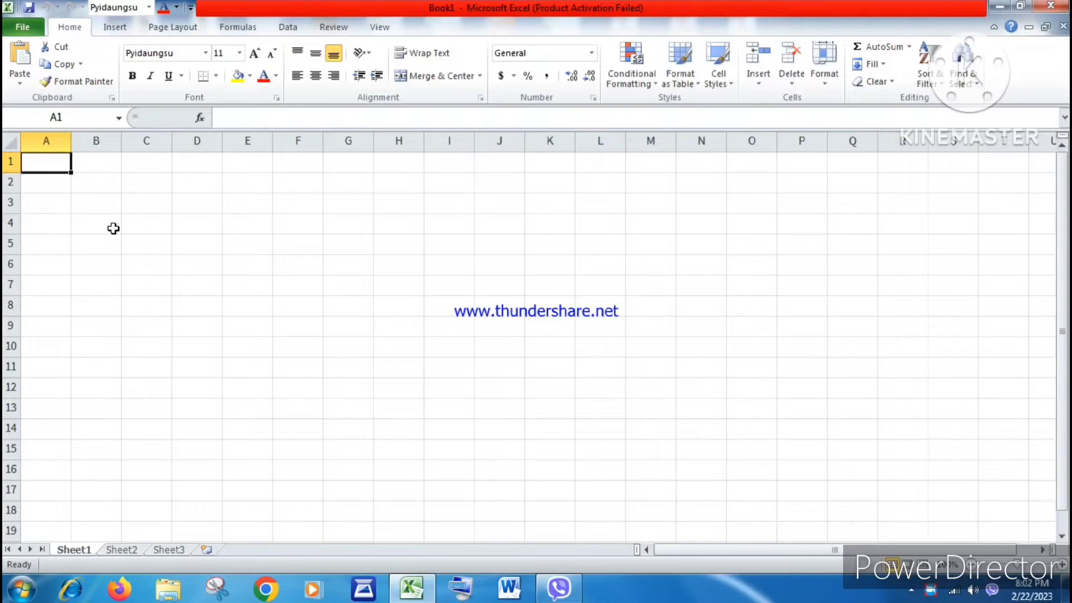
{"action": "left_click", "coordinate": [10, 141]}
{"action": "left_click", "coordinate": [199, 31]}
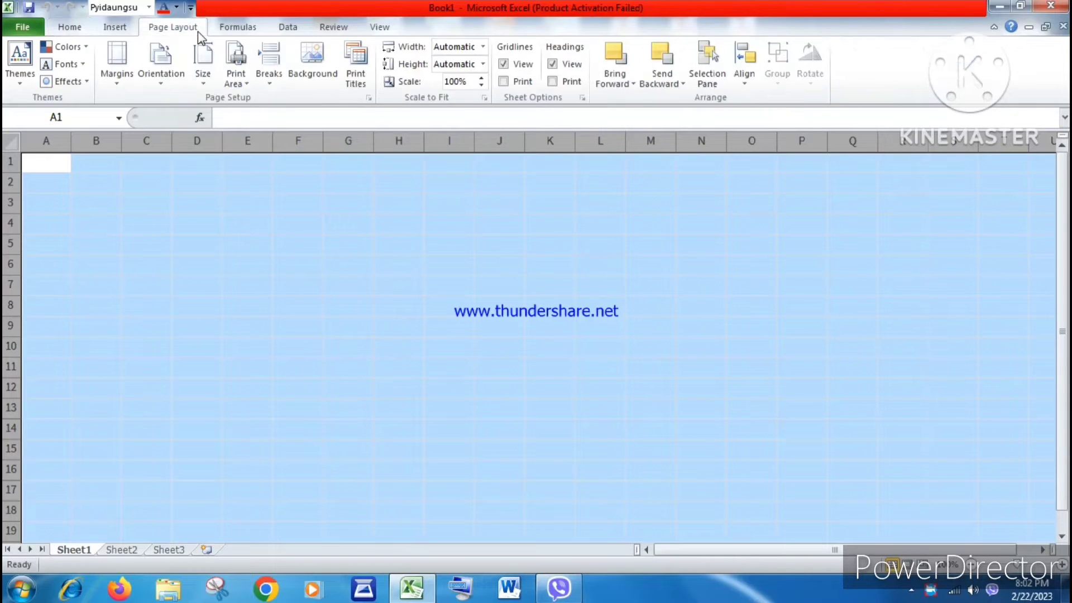
{"action": "left_click", "coordinate": [210, 90]}
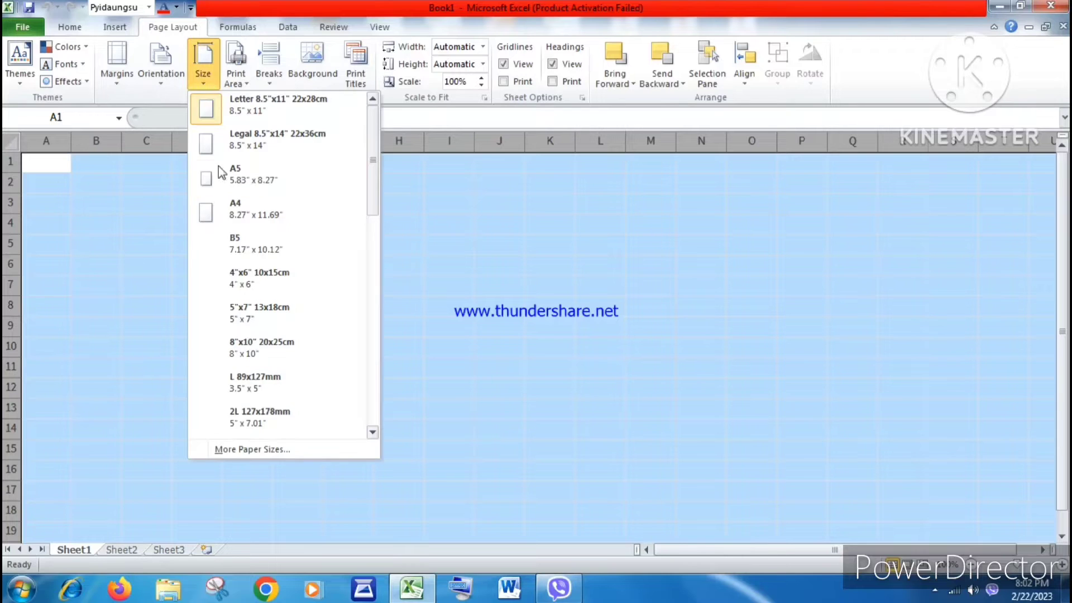
{"action": "left_click", "coordinate": [249, 449]}
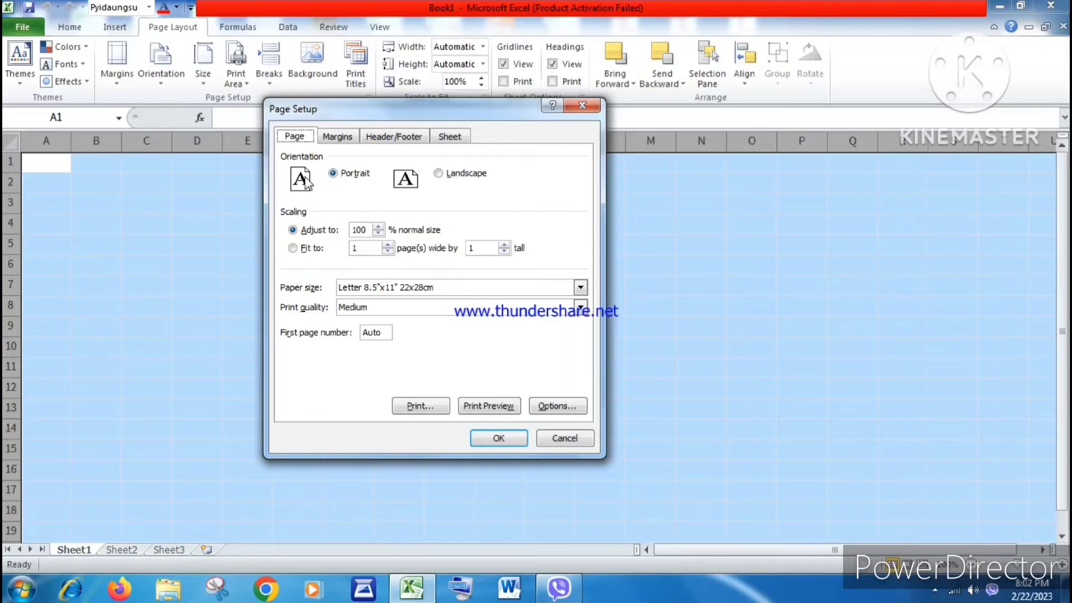
{"action": "left_click", "coordinate": [391, 287]}
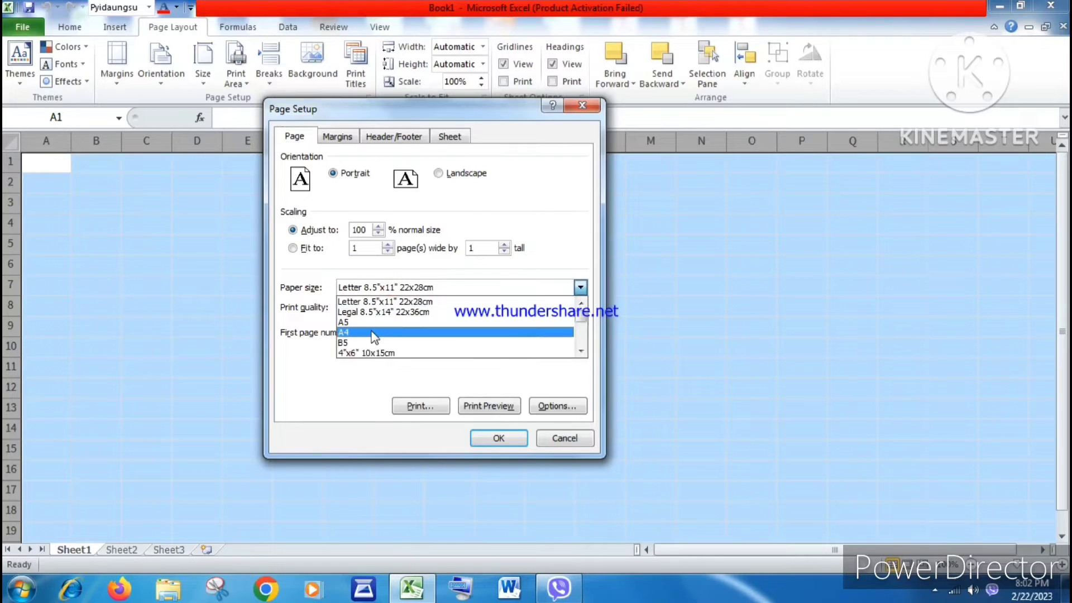
{"action": "left_click", "coordinate": [368, 332]}
{"action": "left_click", "coordinate": [334, 142]}
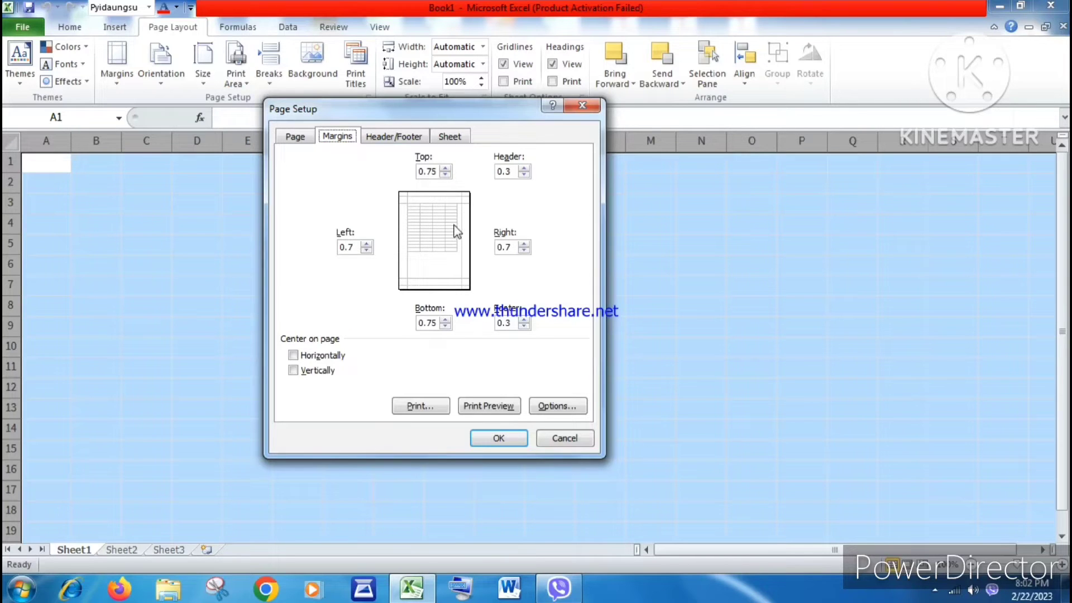
{"action": "left_click", "coordinate": [495, 440]}
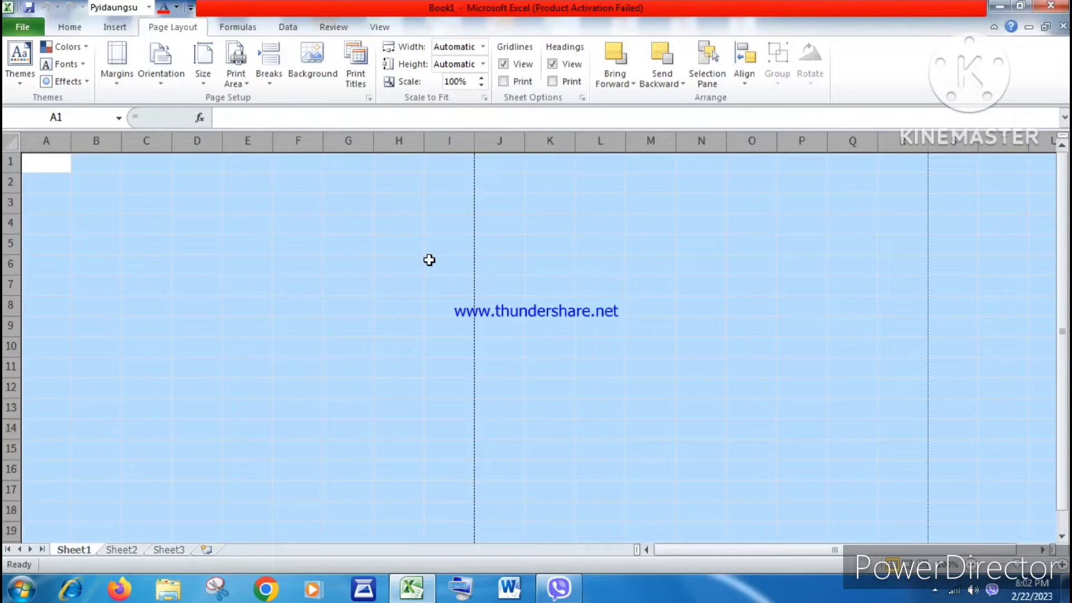
Step: Set the whole sheet's font to WinResearcher at size 16
{"action": "left_click", "coordinate": [76, 28]}
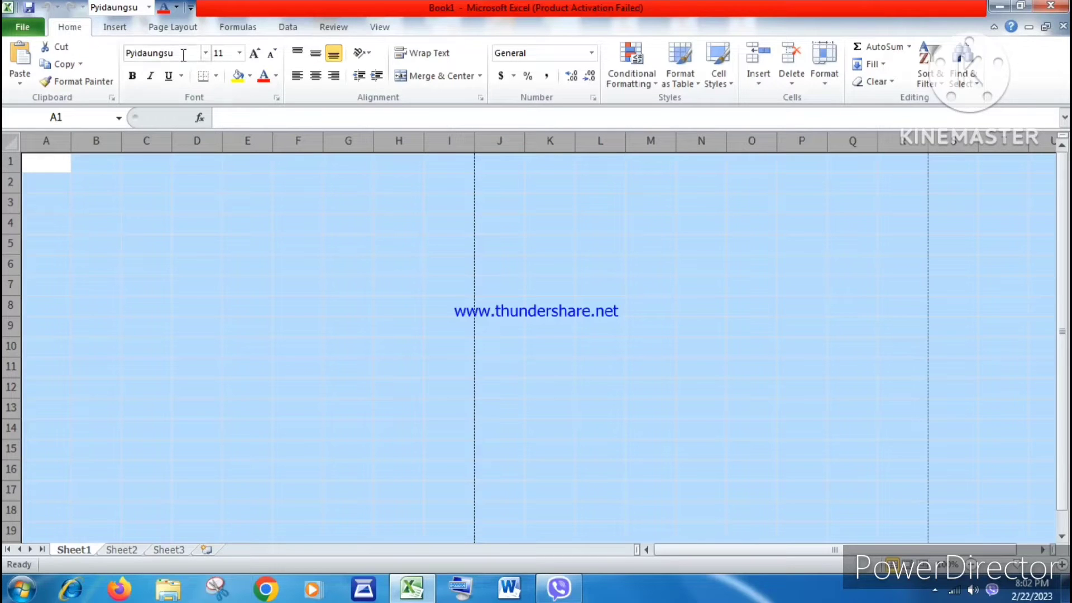
{"action": "left_click", "coordinate": [153, 53]}
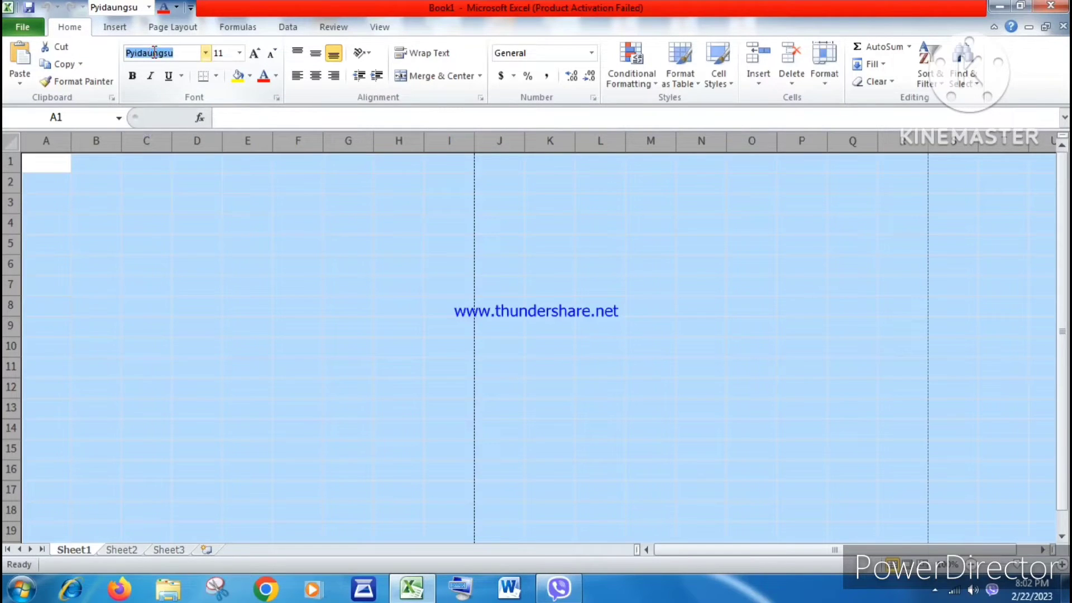
{"action": "type", "text": "WinResearcher"}
{"action": "left_click", "coordinate": [223, 52]}
{"action": "left_click", "coordinate": [226, 53]}
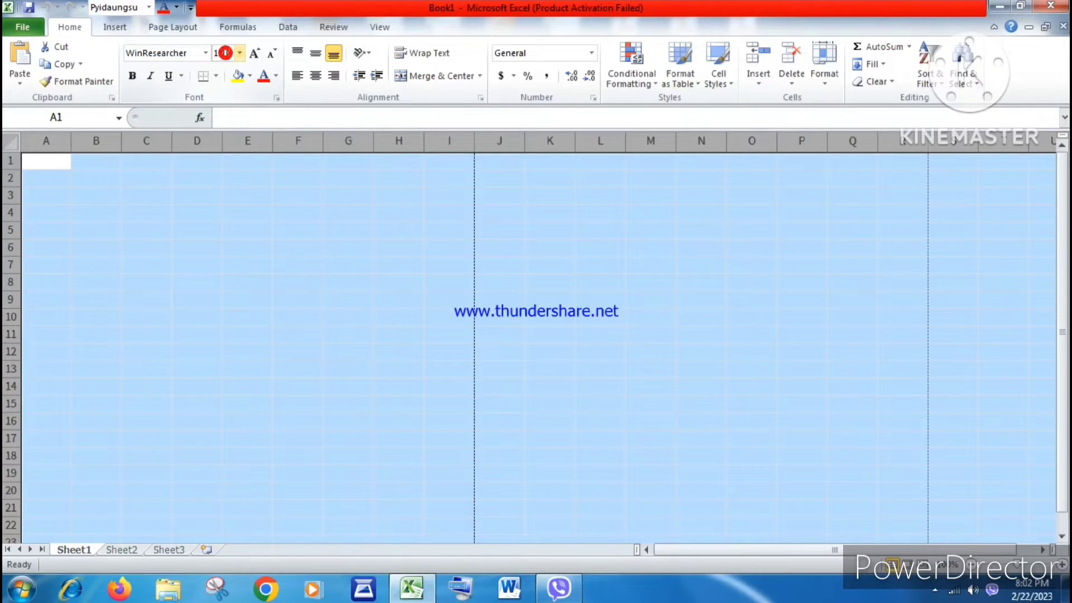
{"action": "left_click", "coordinate": [226, 53]}
{"action": "type", "text": "16"}
{"action": "key", "text": "Return"}
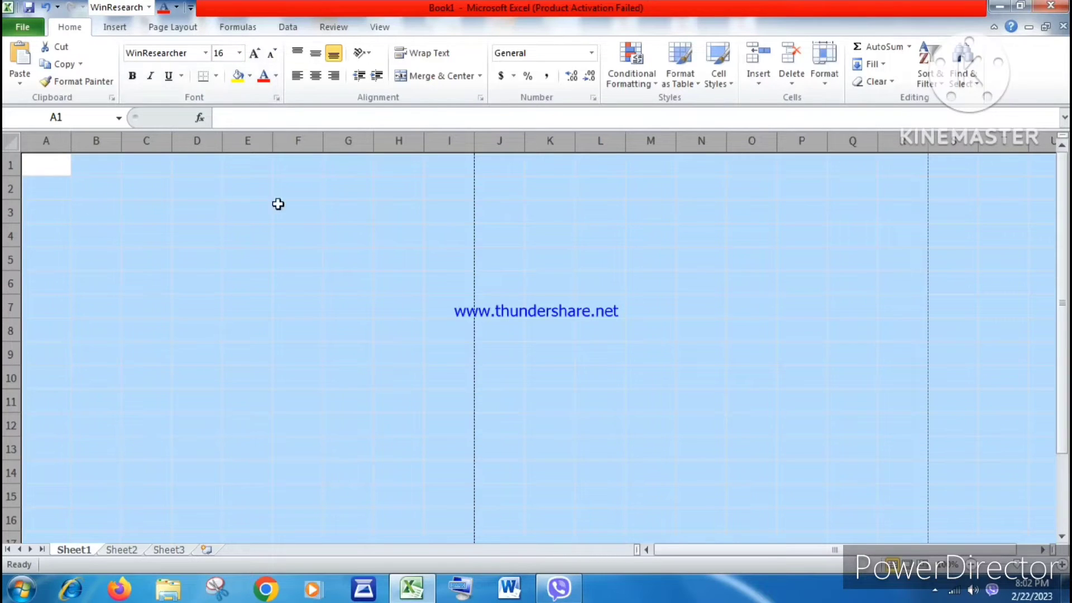
{"action": "left_click", "coordinate": [163, 264]}
{"action": "left_click", "coordinate": [82, 210]}
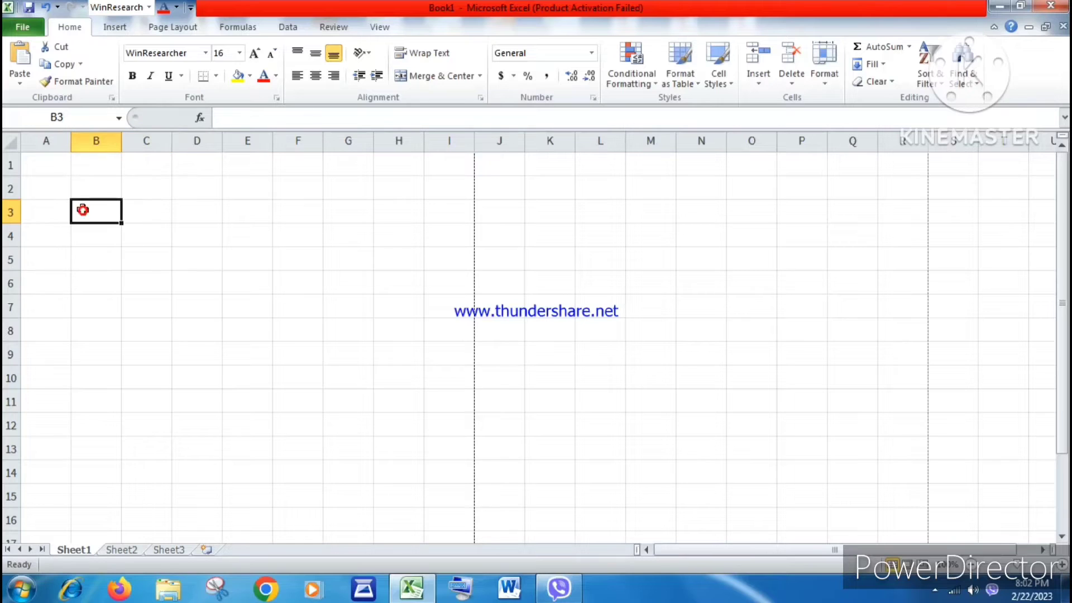
{"action": "left_click", "coordinate": [47, 163]}
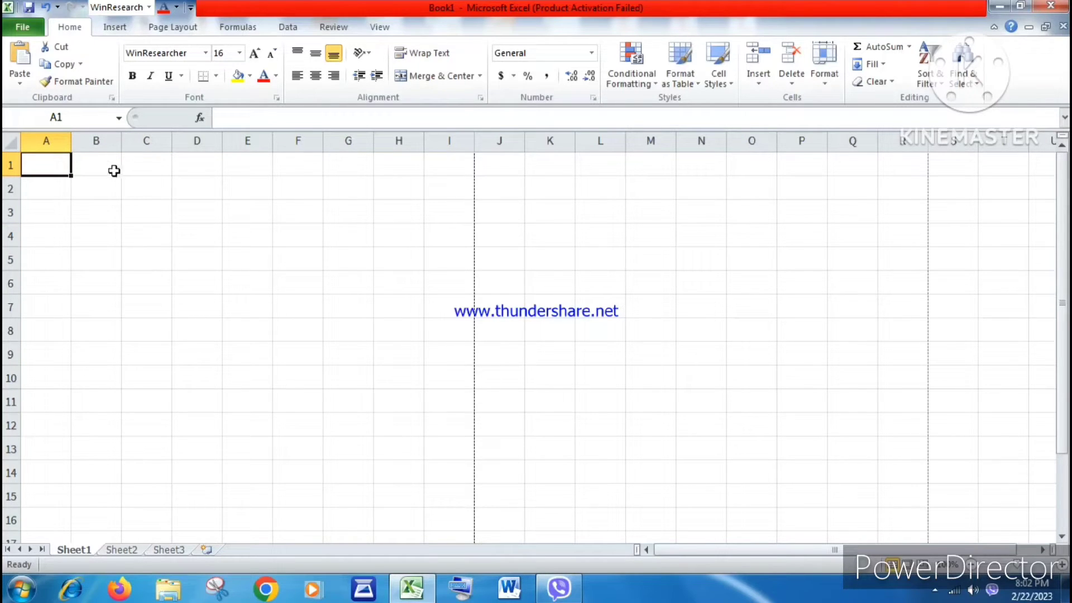
Step: Insert a blank column at column B
{"action": "left_click", "coordinate": [93, 142]}
{"action": "right_click", "coordinate": [93, 143]}
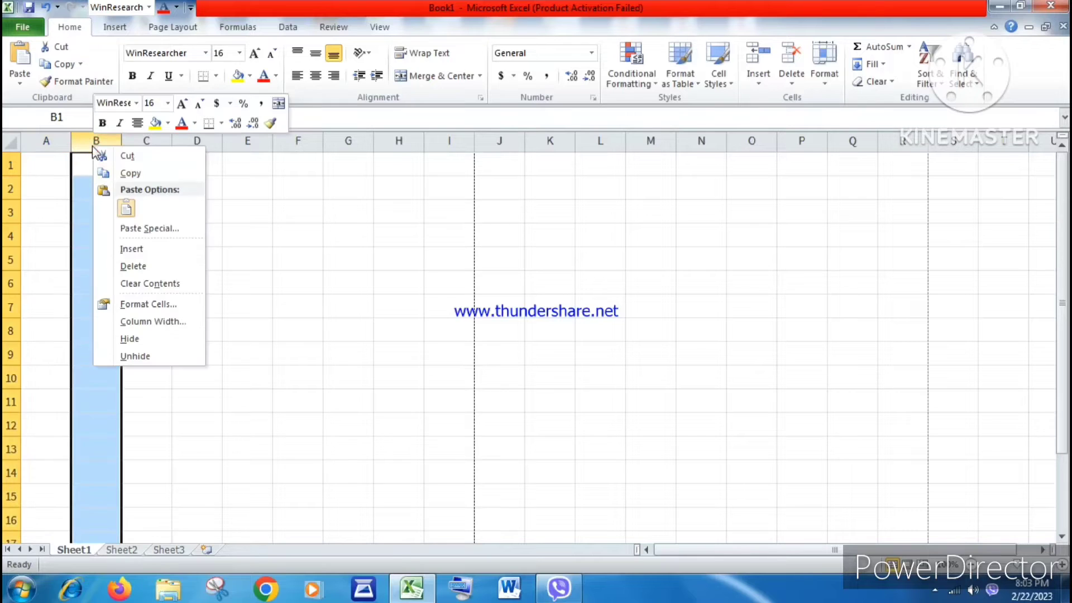
{"action": "left_click", "coordinate": [119, 252]}
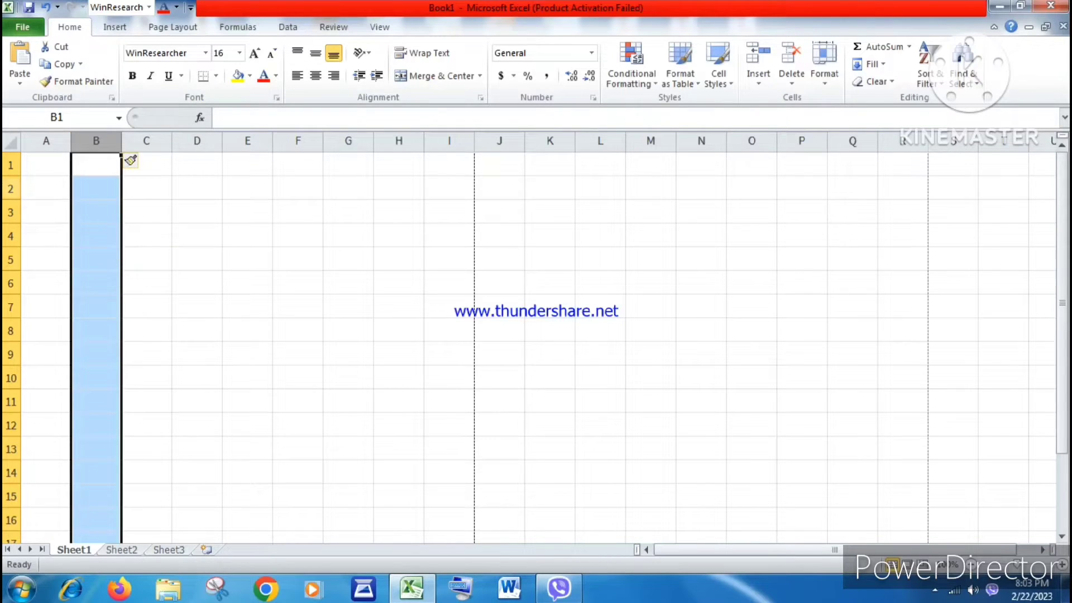
Step: Enter the headers စဉ် in A1 and အမည် in B1
{"action": "left_click", "coordinate": [7, 189]}
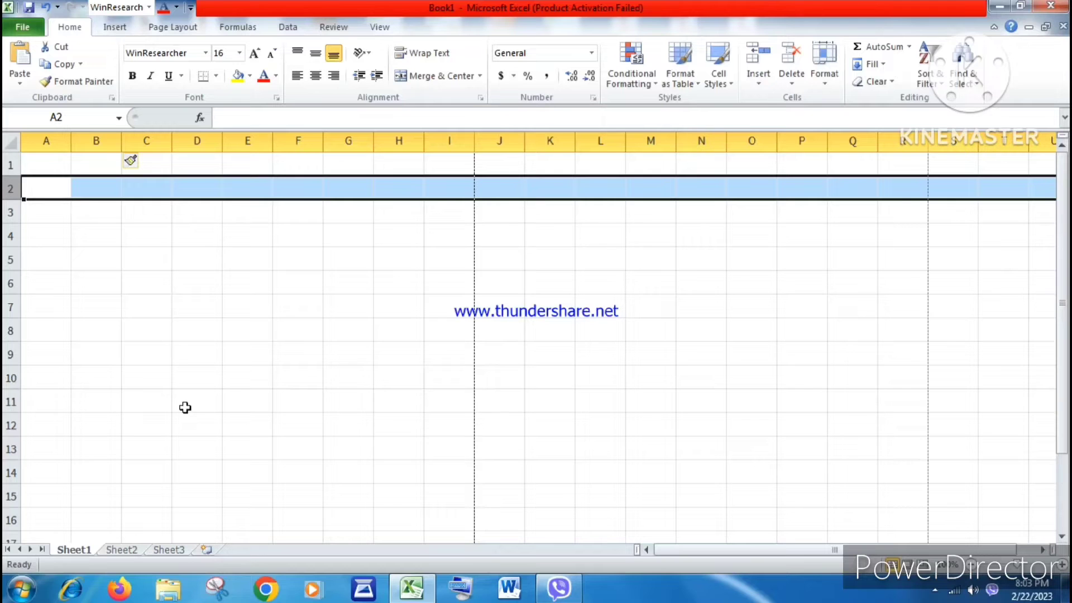
{"action": "left_click", "coordinate": [56, 168]}
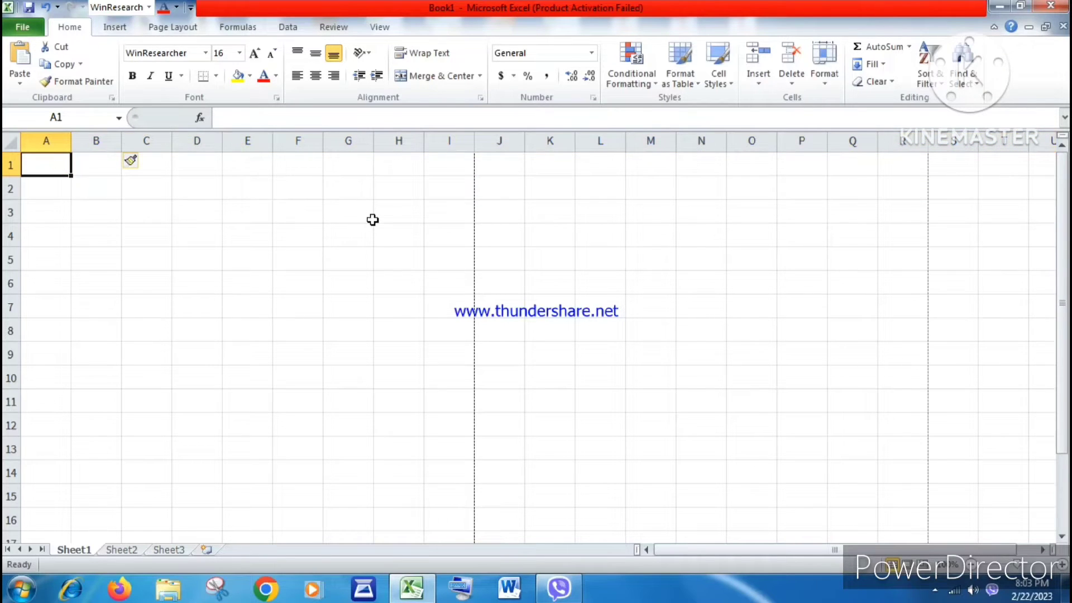
{"action": "type", "text": "pOf"}
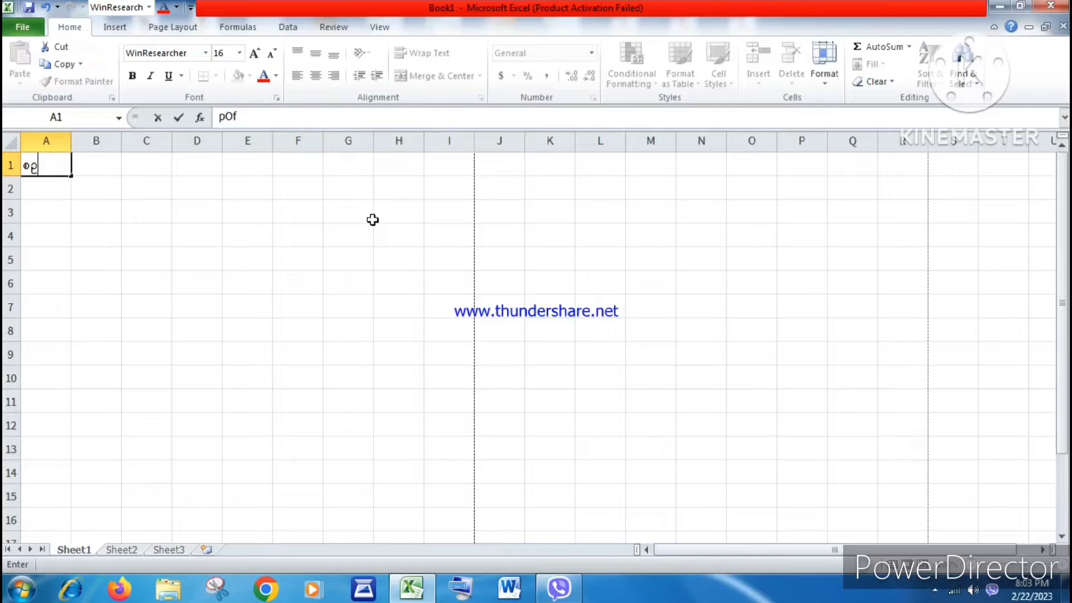
{"action": "key", "text": "Tab"}
{"action": "type", "text": "tr"}
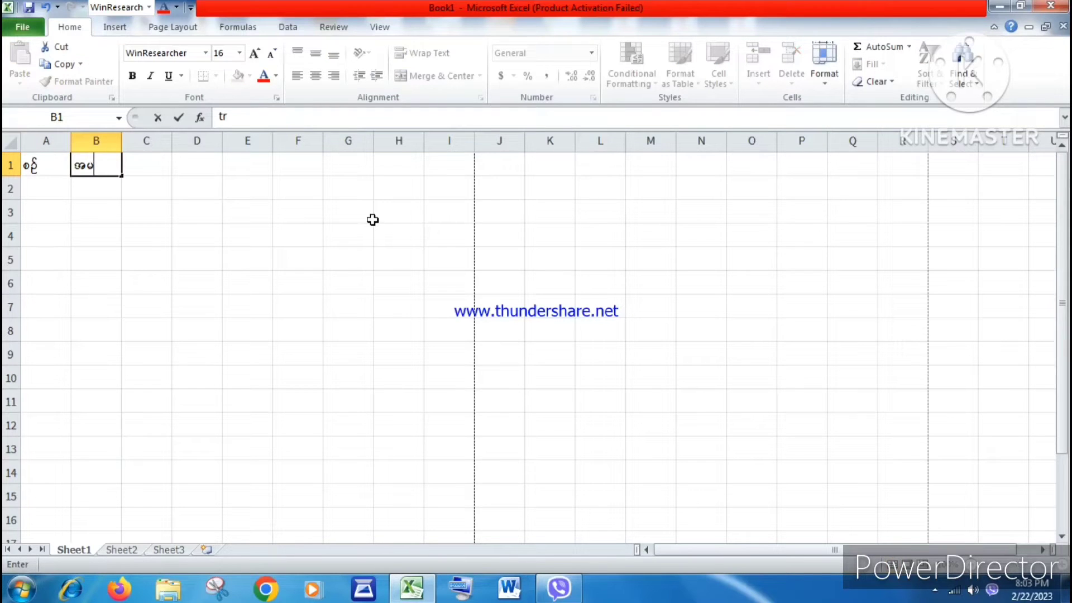
{"action": "type", "text": "nf"}
{"action": "key", "text": "Tab"}
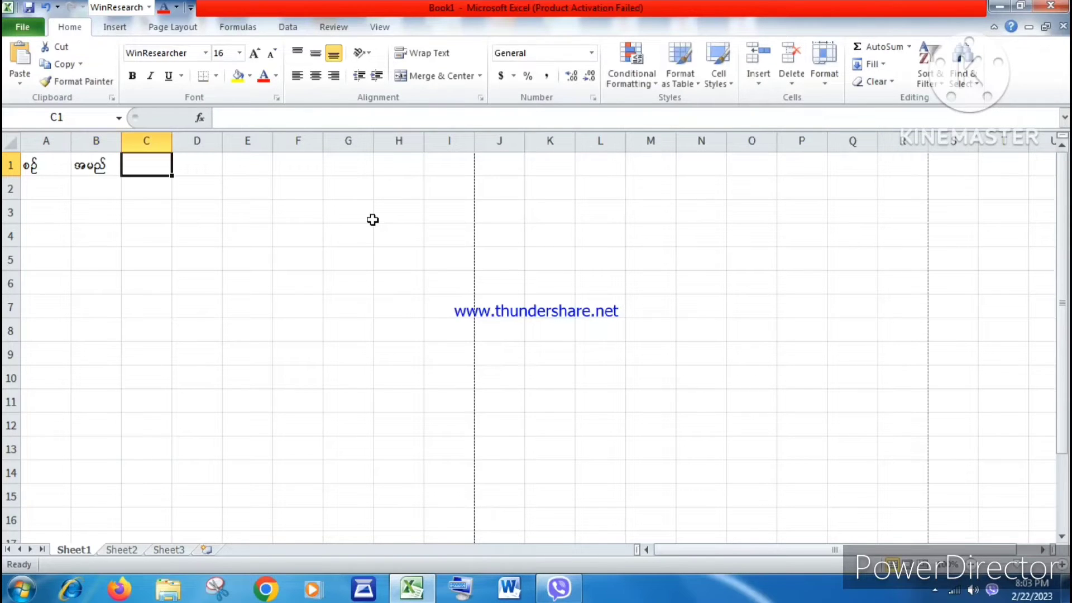
Step: Enter the headers မှတ်ပုံတင် in C1, နေရပ်လိပ်စာ in D1 and မှတ်ချက် in E1
{"action": "type", "text": "a"}
{"action": "key", "text": "BackSpace"}
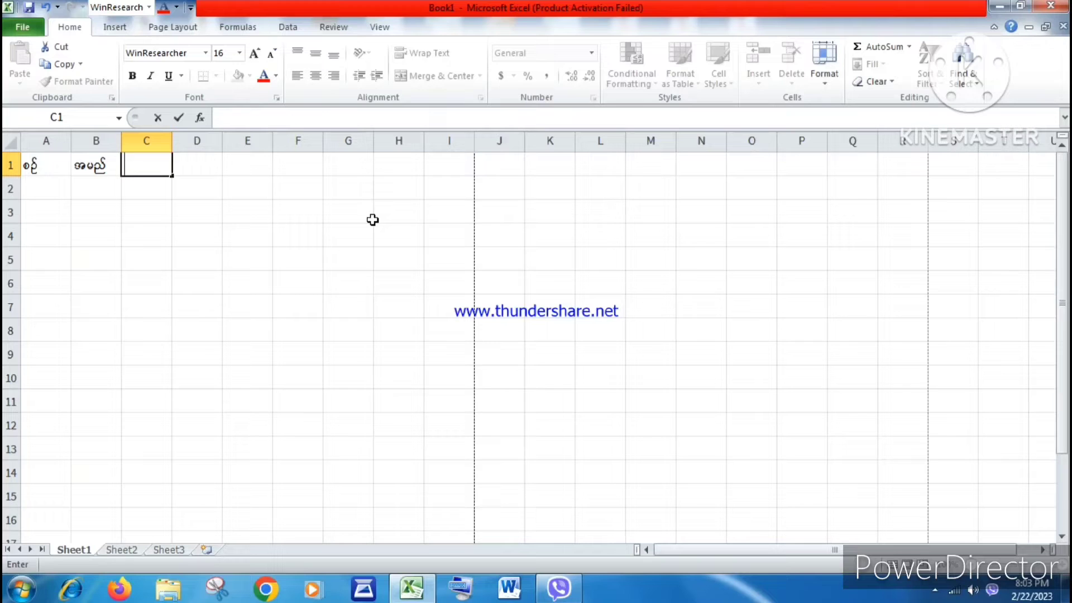
{"action": "type", "text": "a"}
{"action": "key", "text": "BackSpace"}
{"action": "type", "text": "rSwfyHkwif"}
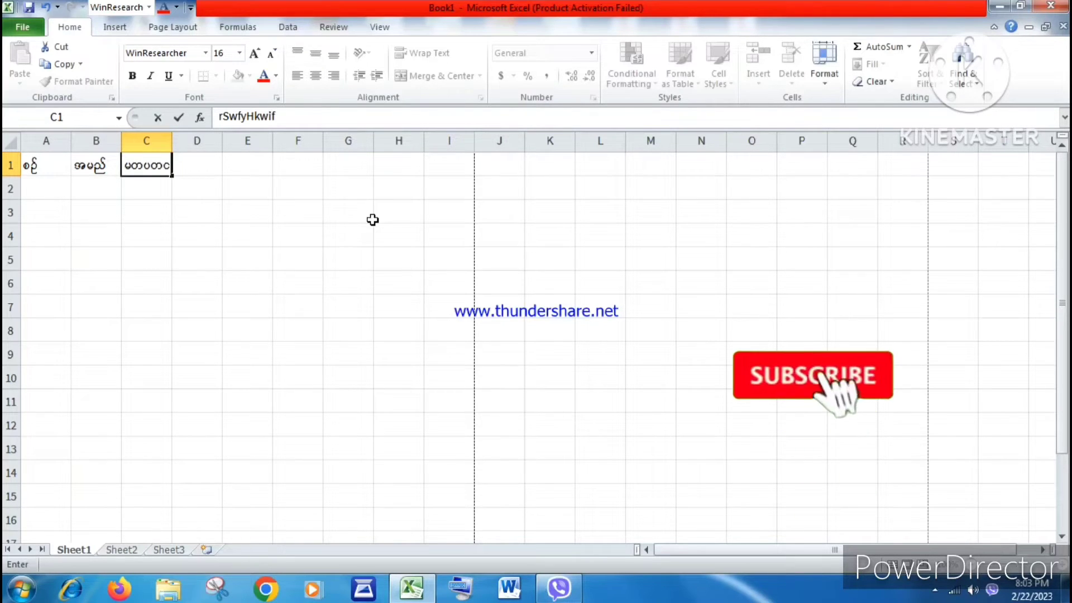
{"action": "key", "text": "Tab"}
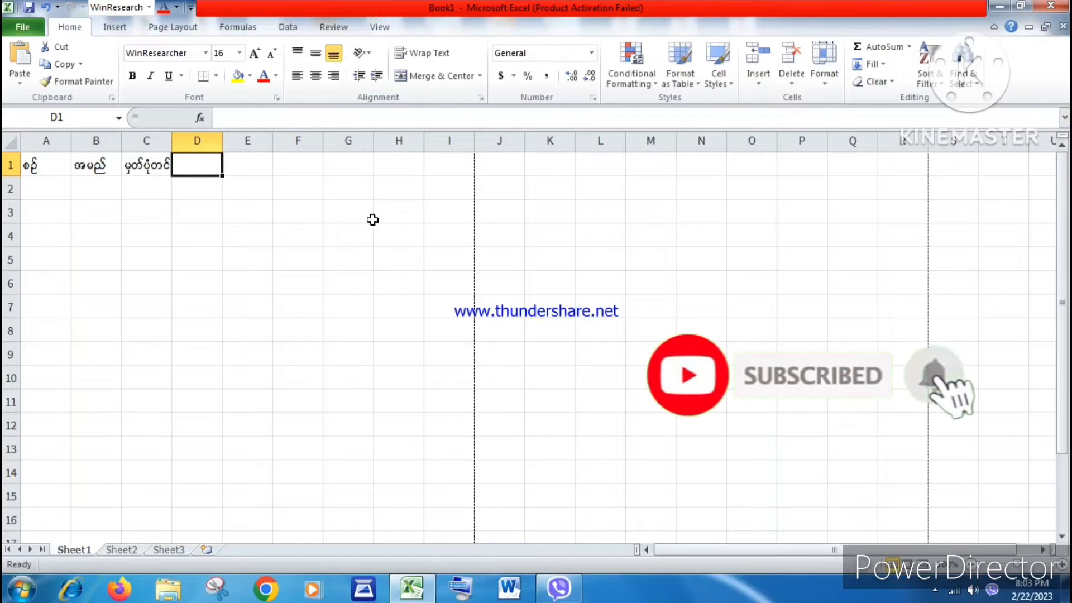
{"action": "type", "text": "ae&yfvdyfpm"}
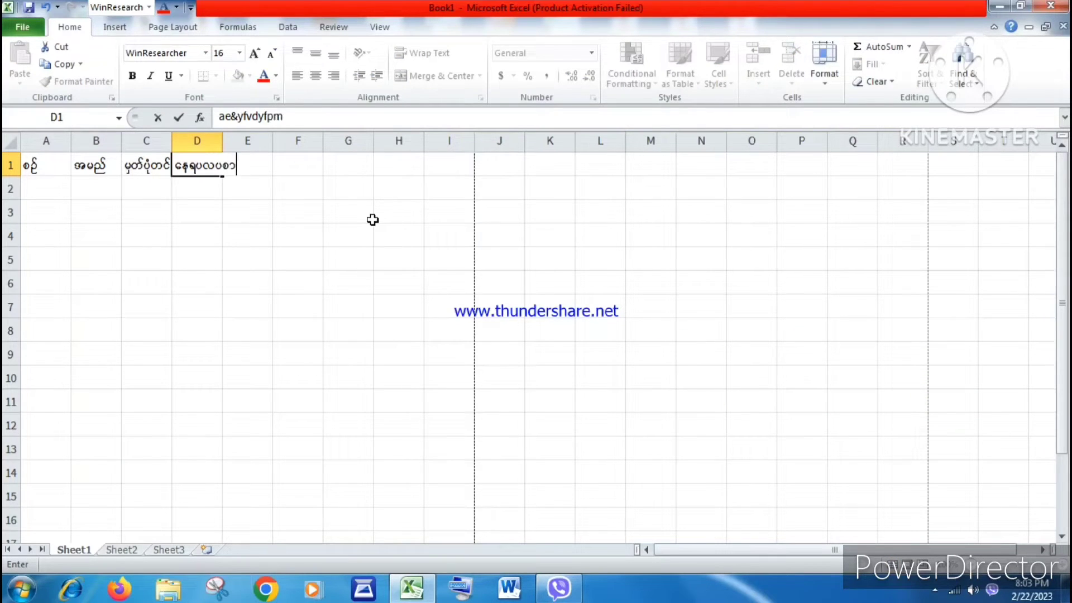
{"action": "key", "text": "Tab"}
{"action": "type", "text": "r"}
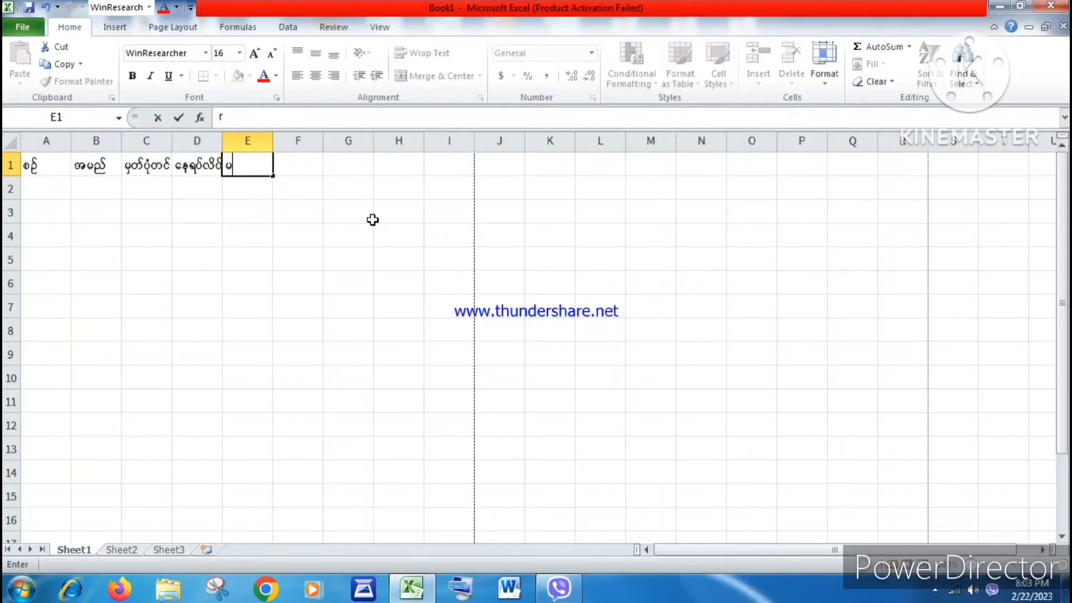
{"action": "type", "text": "Swfcsuf"}
{"action": "key", "text": "Return"}
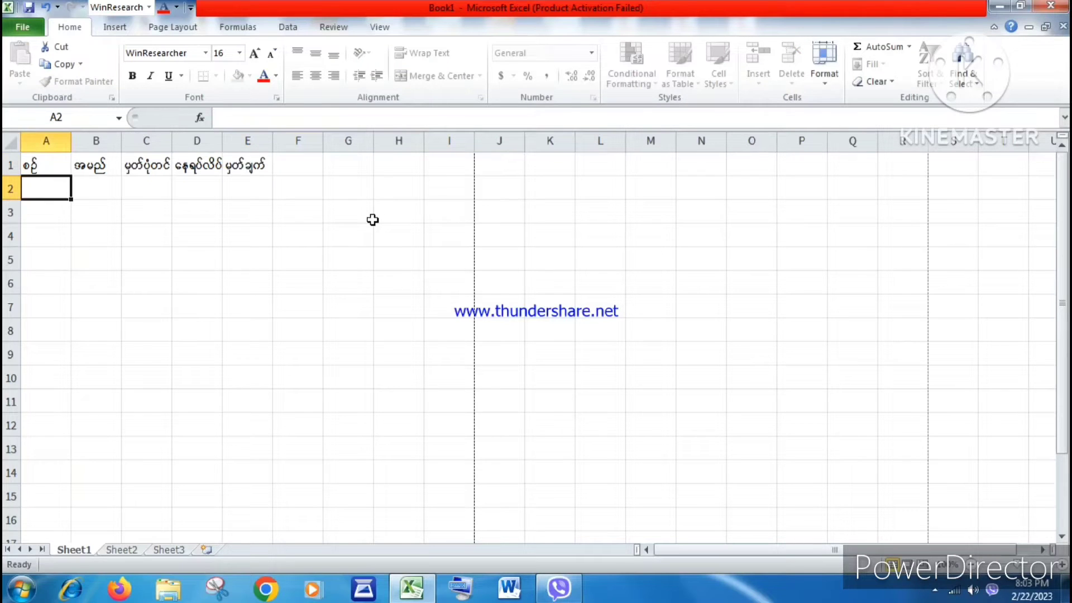
Step: Widen columns B through E so the header texts fit
{"action": "left_click", "coordinate": [86, 171]}
{"action": "left_click", "coordinate": [48, 166]}
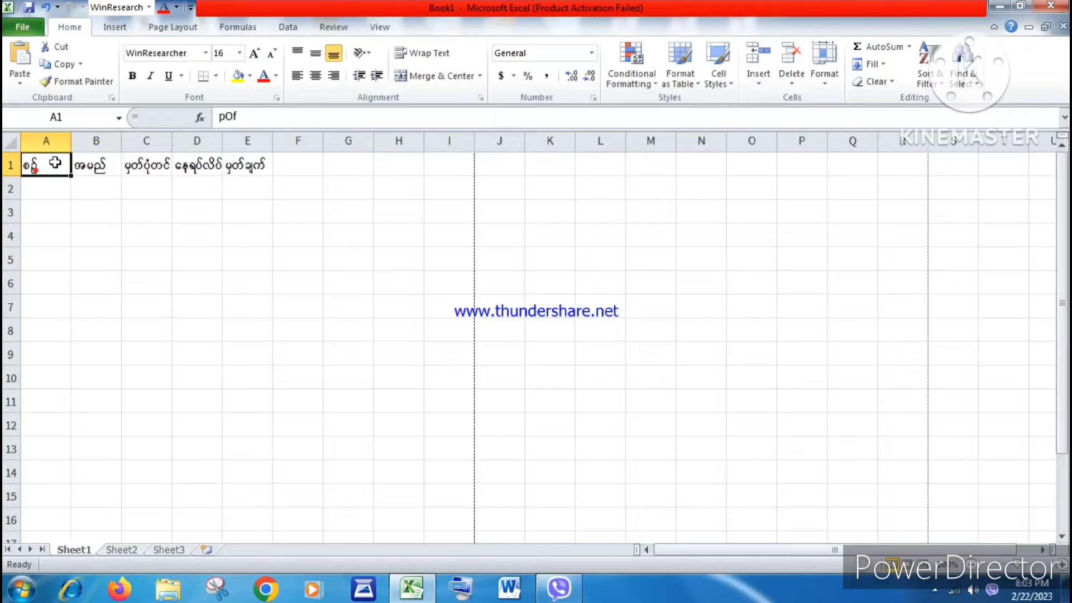
{"action": "left_click_drag", "start_coordinate": [71, 140], "coordinate": [428, 150]}
{"action": "left_click_drag", "start_coordinate": [276, 145], "coordinate": [259, 147]}
{"action": "left_click_drag", "start_coordinate": [457, 149], "coordinate": [504, 153]}
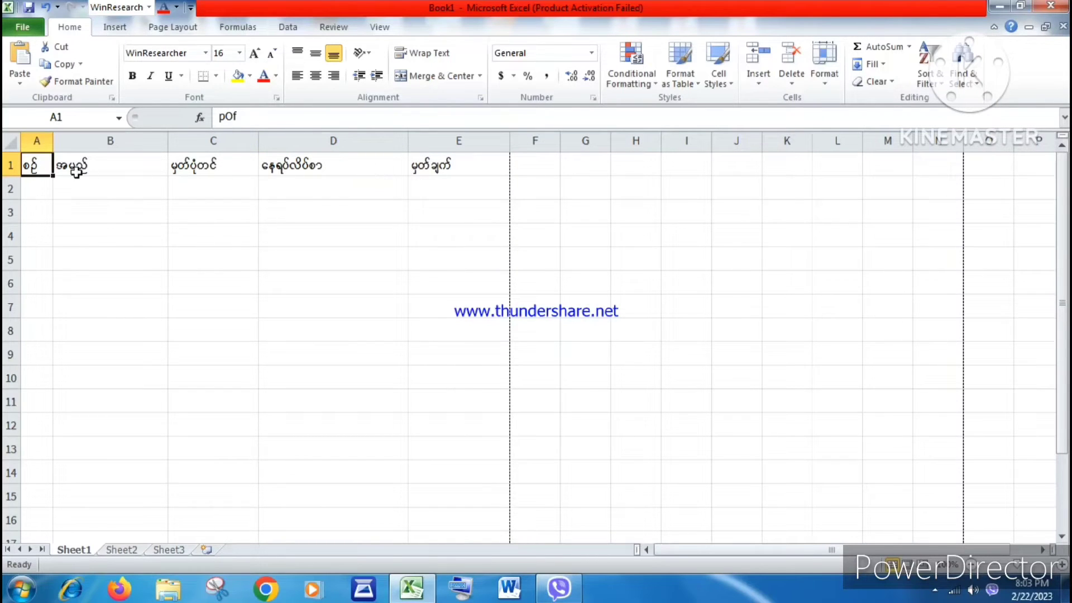
Step: Center-align the header row A1:E1
{"action": "left_click", "coordinate": [467, 165], "text": "shift"}
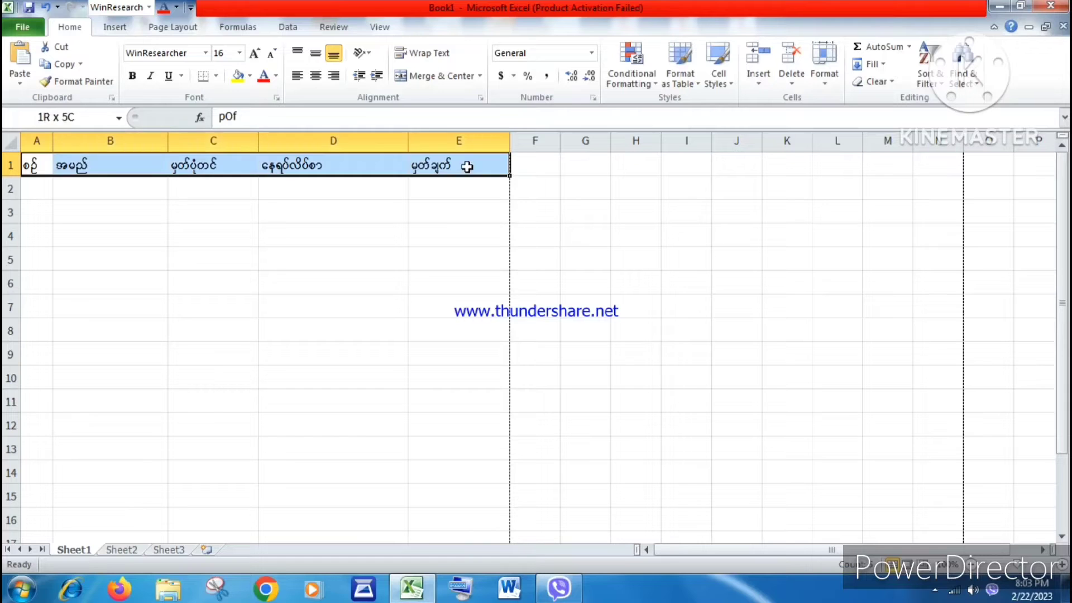
{"action": "left_click", "coordinate": [316, 77]}
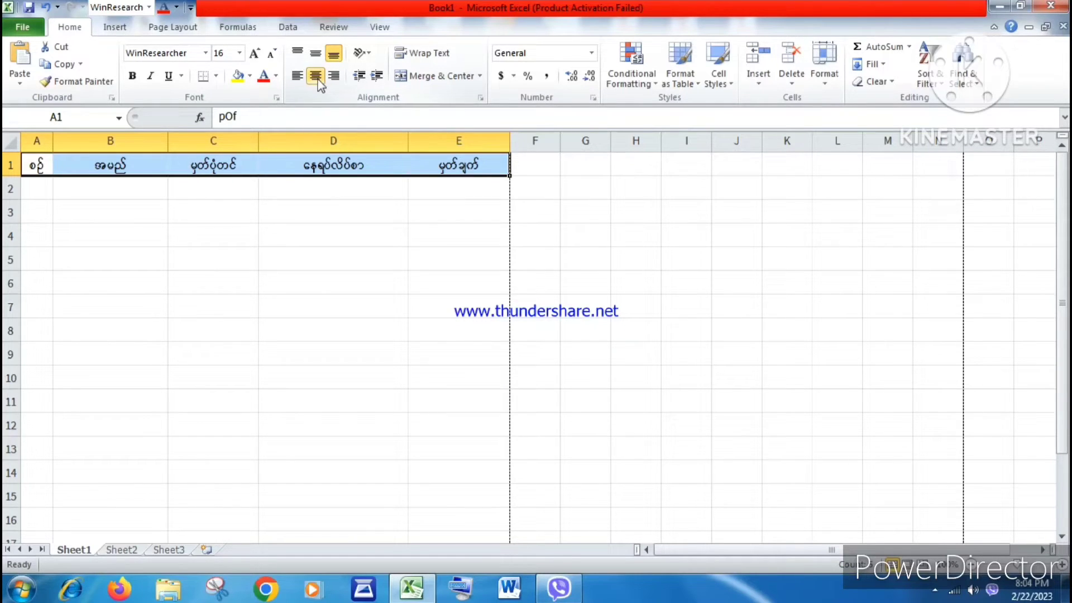
{"action": "left_click", "coordinate": [126, 164]}
{"action": "left_click", "coordinate": [248, 163]}
{"action": "left_click", "coordinate": [340, 164]}
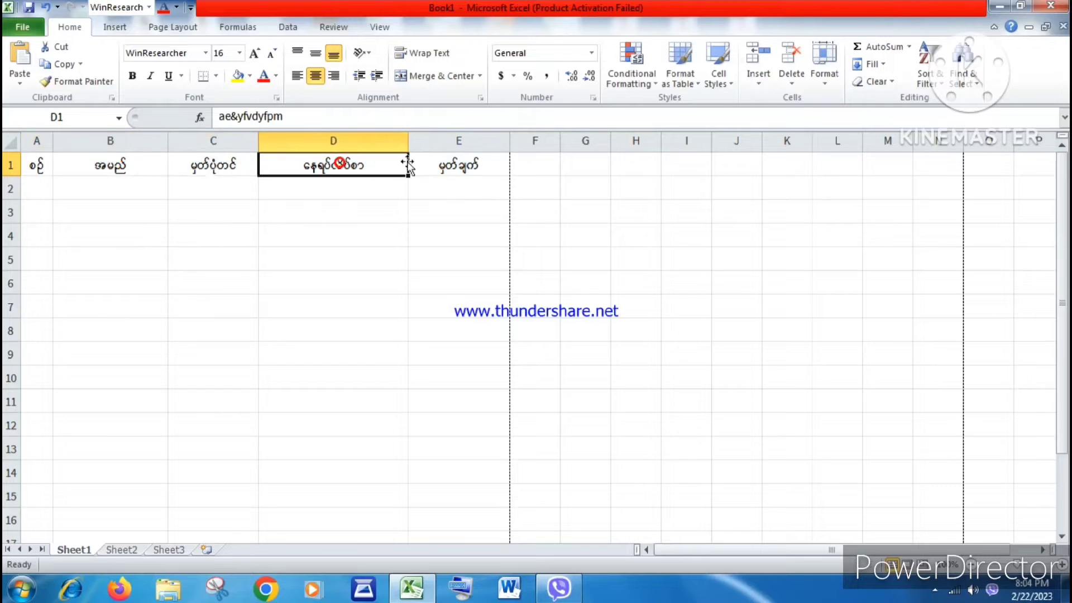
{"action": "left_click", "coordinate": [433, 162]}
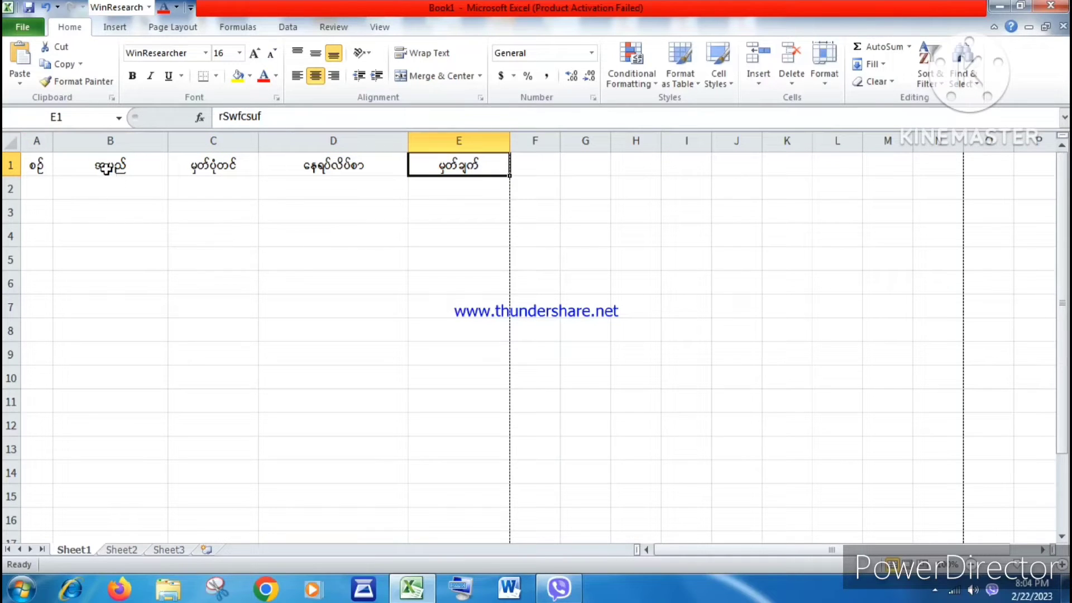
Step: Enter ၁ as the first serial number in A2
{"action": "left_click", "coordinate": [44, 187]}
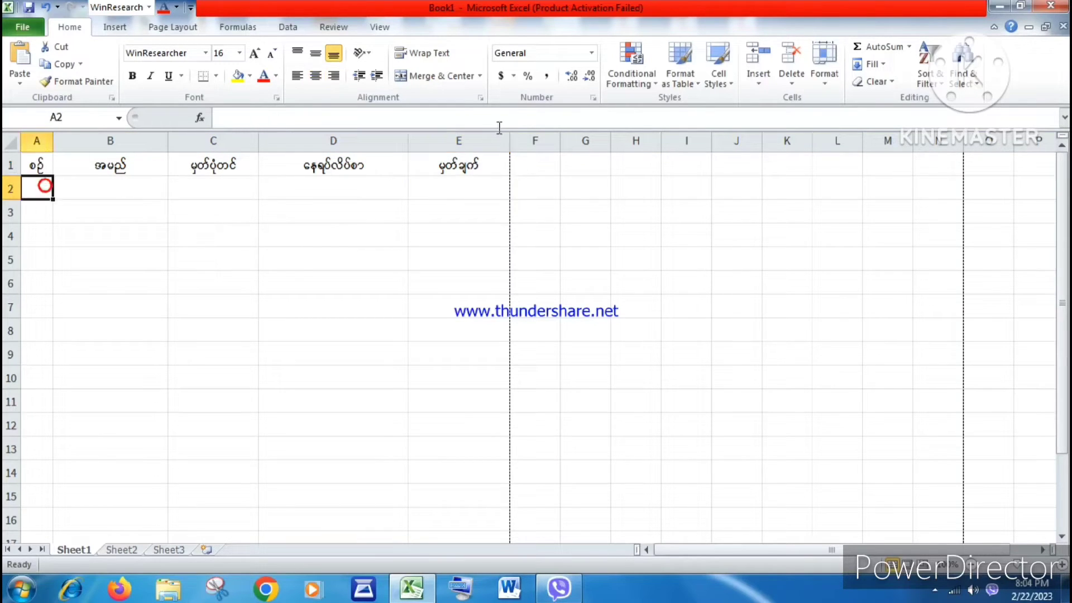
{"action": "type", "text": "1"}
{"action": "key", "text": "Return"}
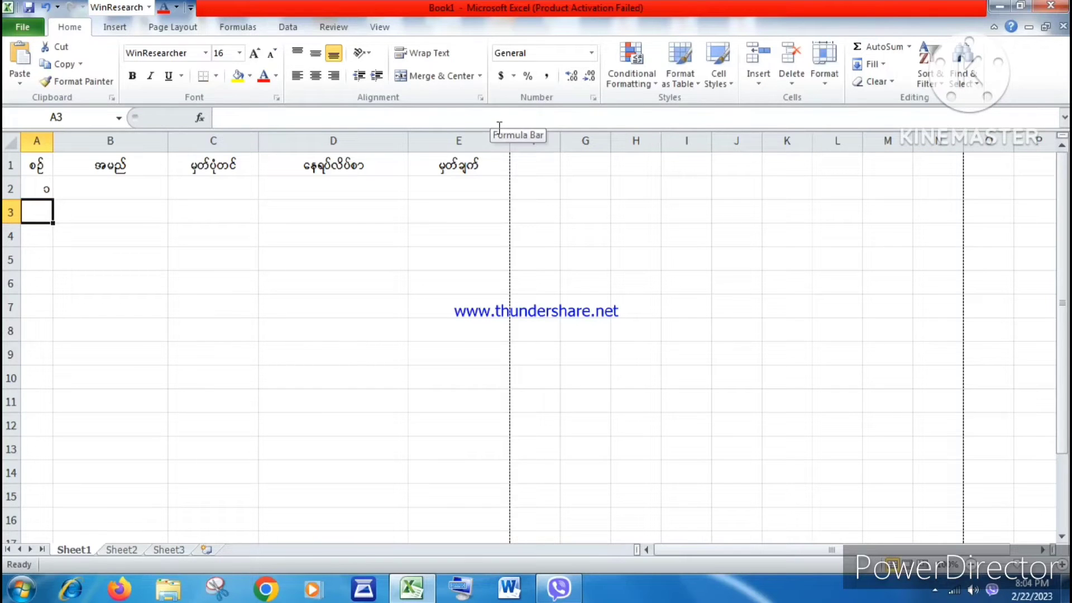
Step: Fill the serial numbers ၁ to ၁၀ down A2:A11 and center-align them
{"action": "left_click", "coordinate": [45, 191]}
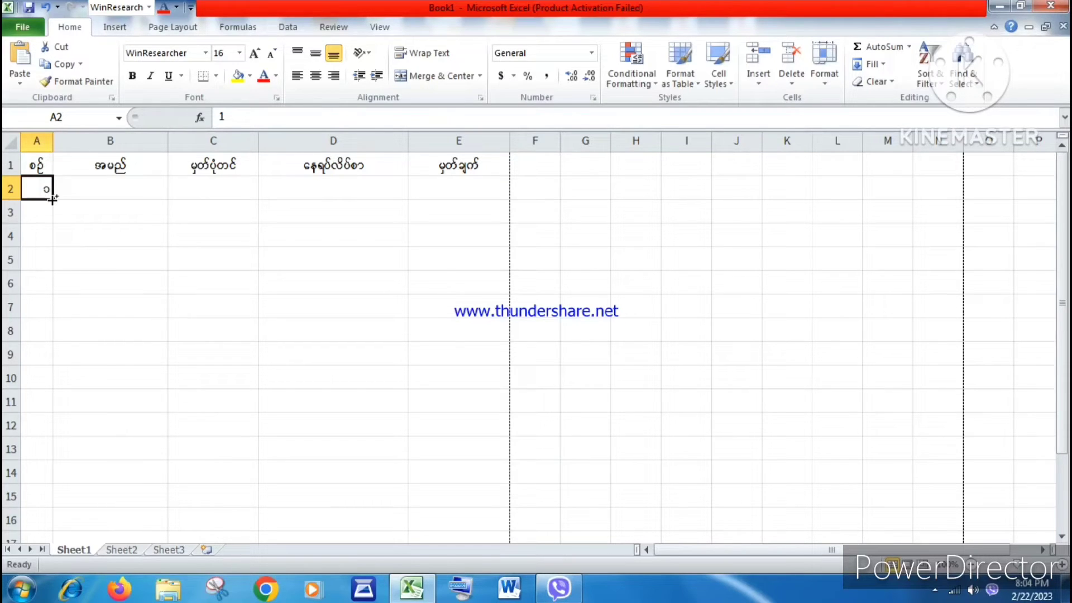
{"action": "left_click_drag", "start_coordinate": [52, 199], "coordinate": [65, 406]}
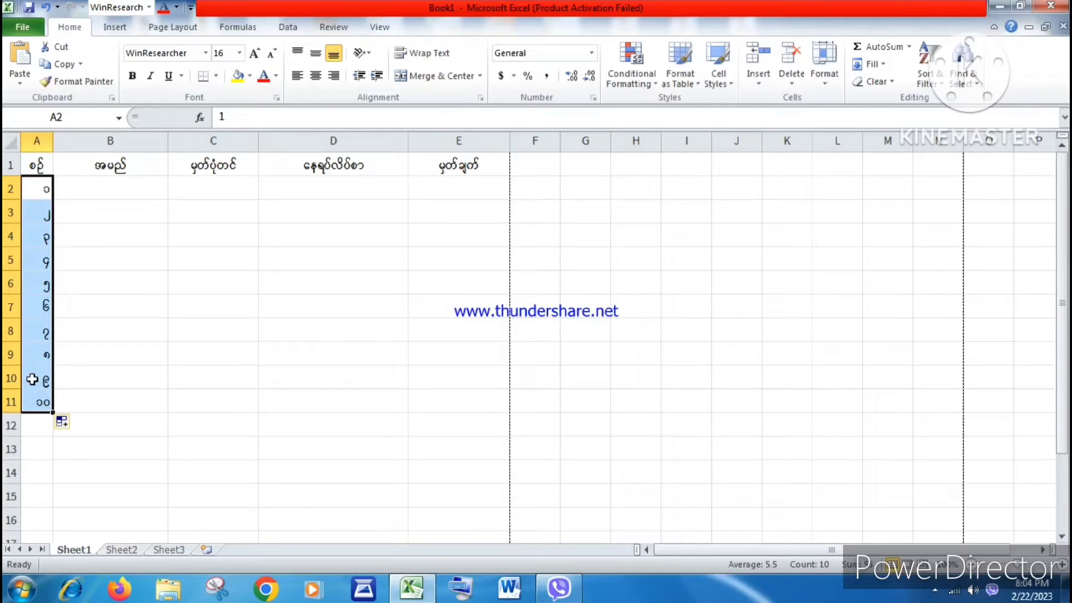
{"action": "left_click", "coordinate": [316, 78]}
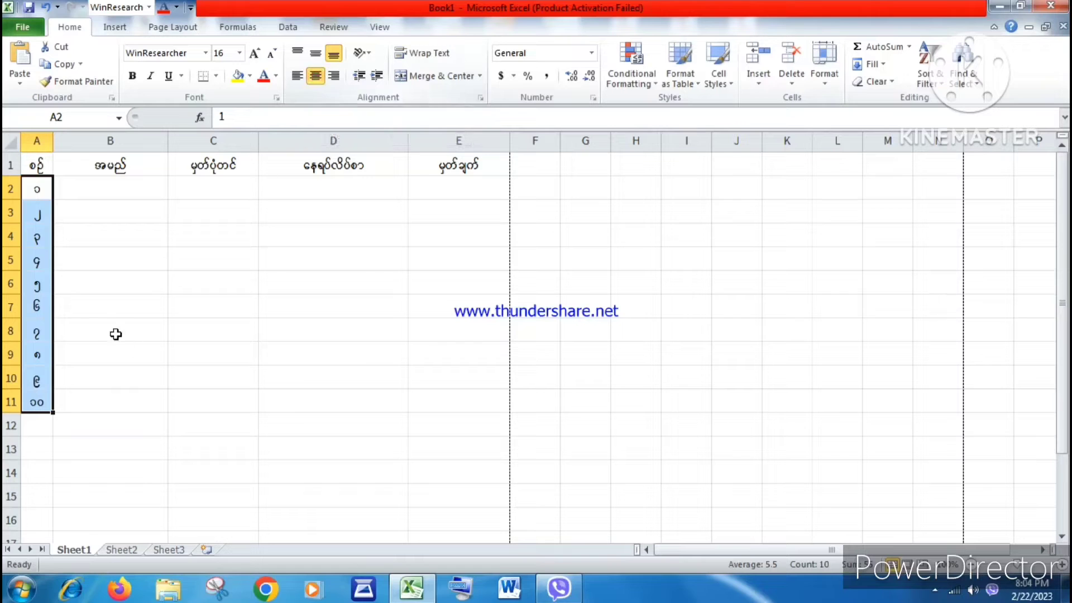
Step: Enter the first five people's names in B2 through B6 under the name header
{"action": "left_click", "coordinate": [109, 192]}
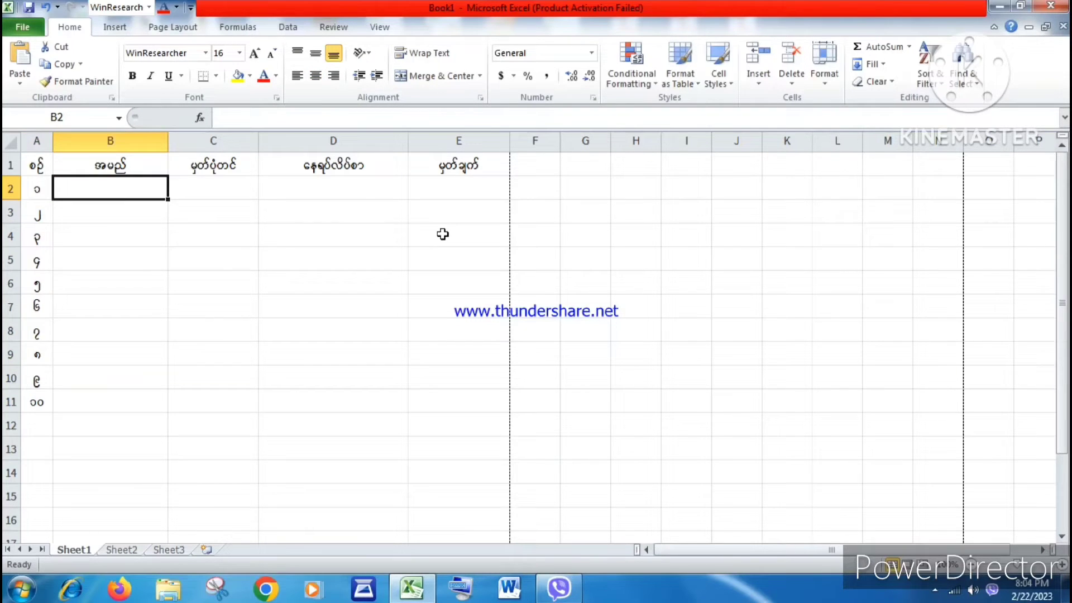
{"action": "type", "text": "at;at;"}
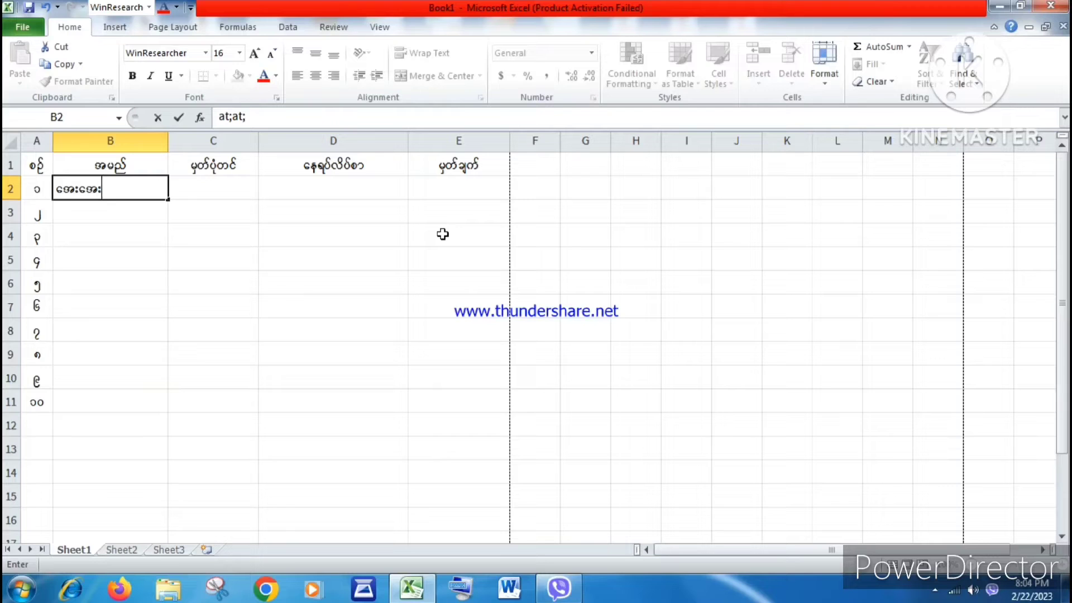
{"action": "key", "text": "Return"}
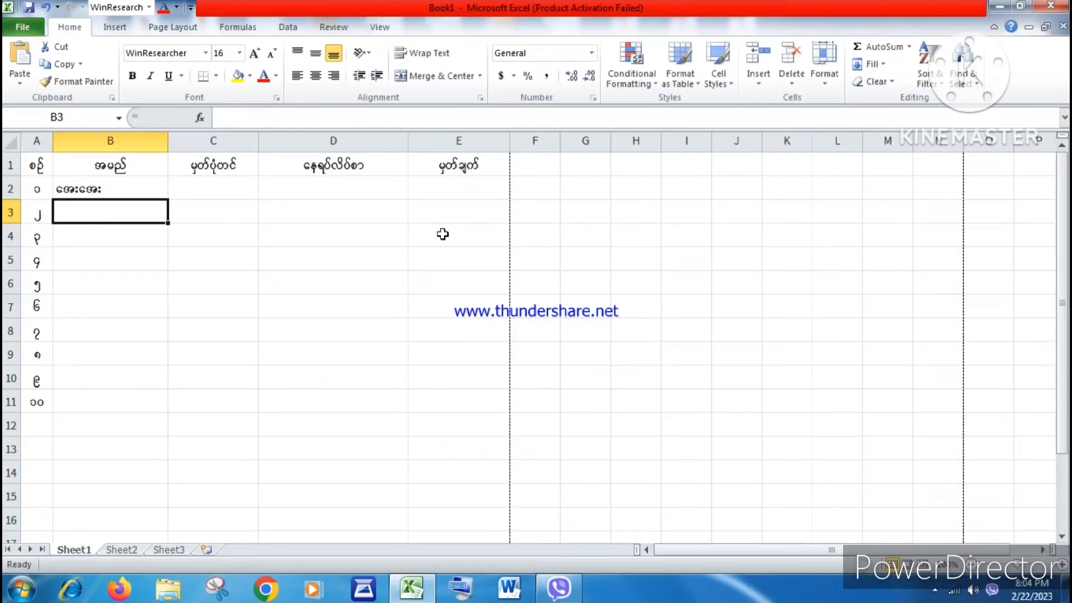
{"action": "type", "text": "u"}
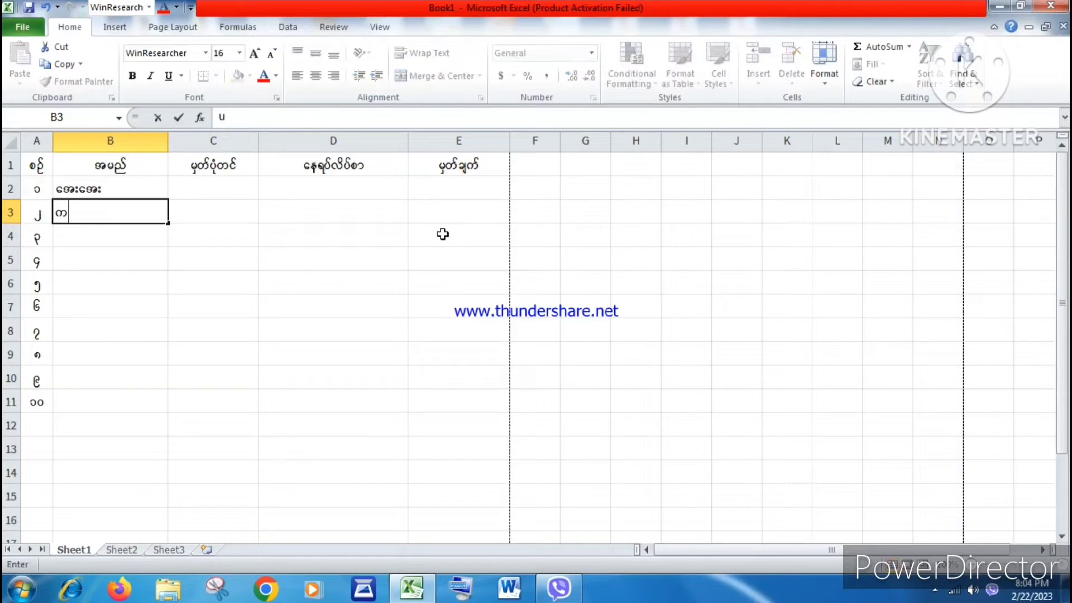
{"action": "key", "text": "BackSpace"}
{"action": "type", "text": "ausmfausmf"}
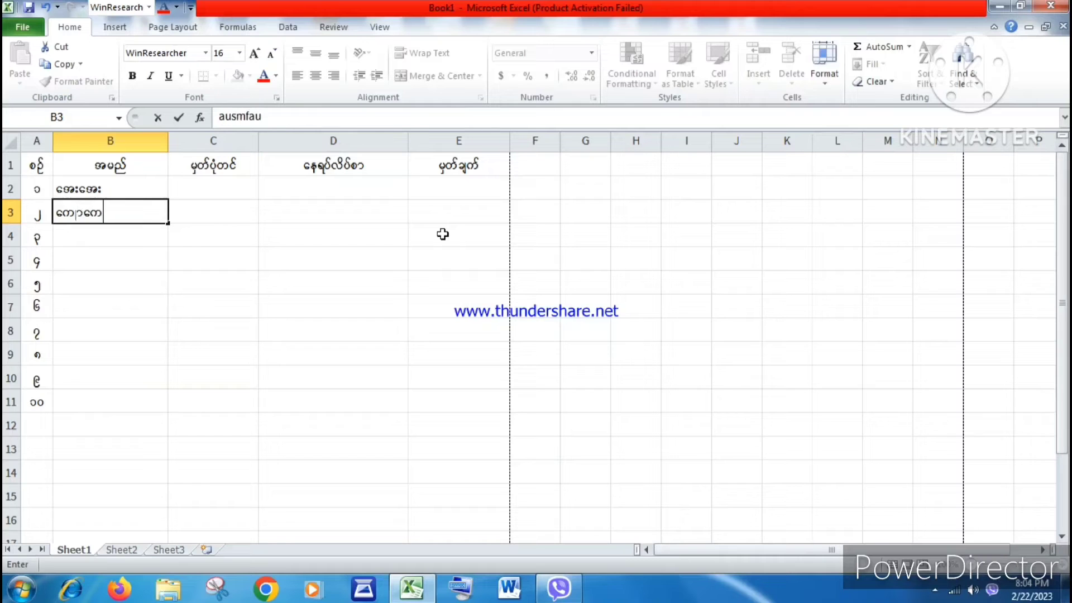
{"action": "key", "text": "Return"}
{"action": "type", "text": "bdkbdk"}
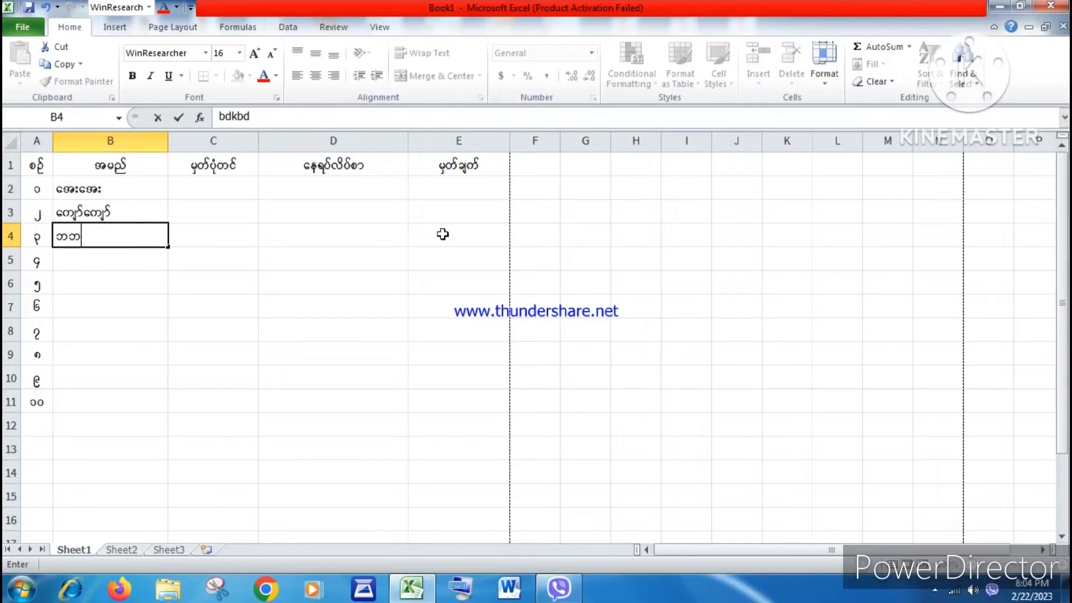
{"action": "key", "text": "Return"}
{"action": "type", "text": "atmifam"}
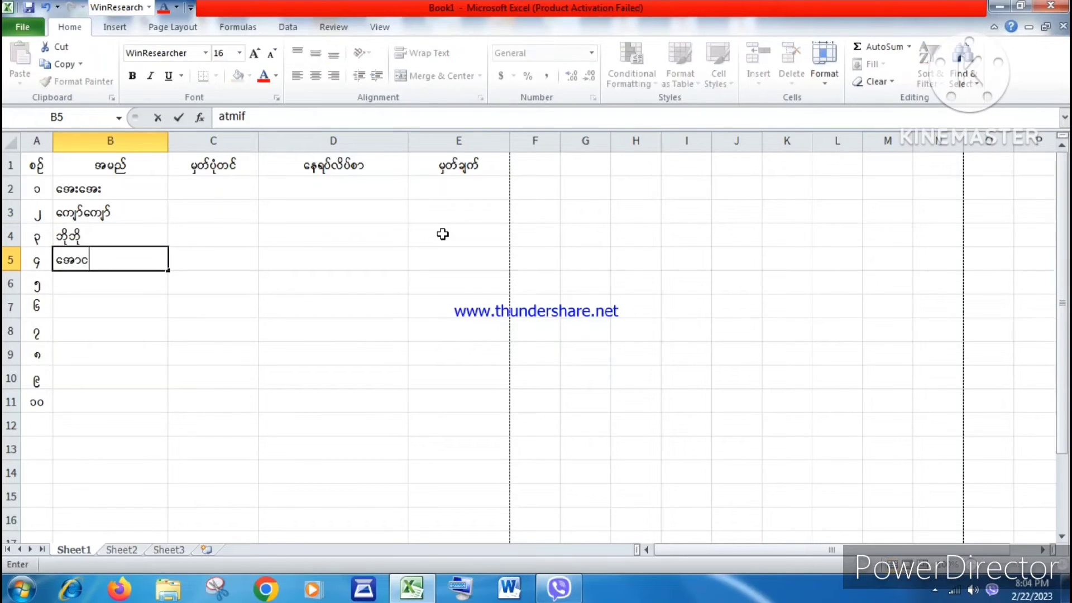
{"action": "type", "text": "t"}
{"action": "key", "text": "BackSpace"}
{"action": "key", "text": "BackSpace"}
{"action": "type", "text": "tmif"}
{"action": "key", "text": "Return"}
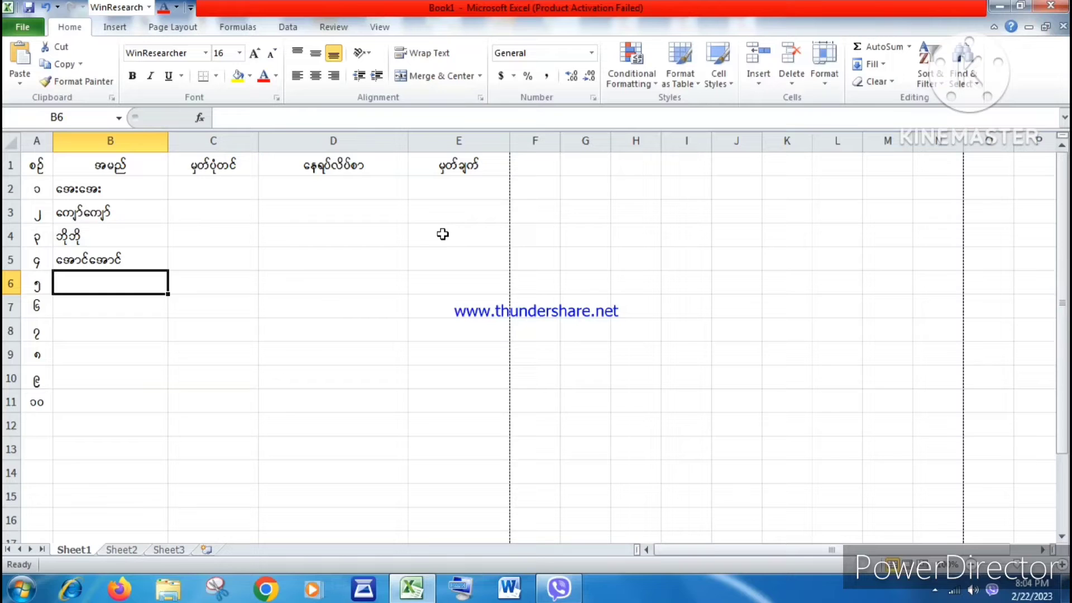
{"action": "type", "text": "at;cs"}
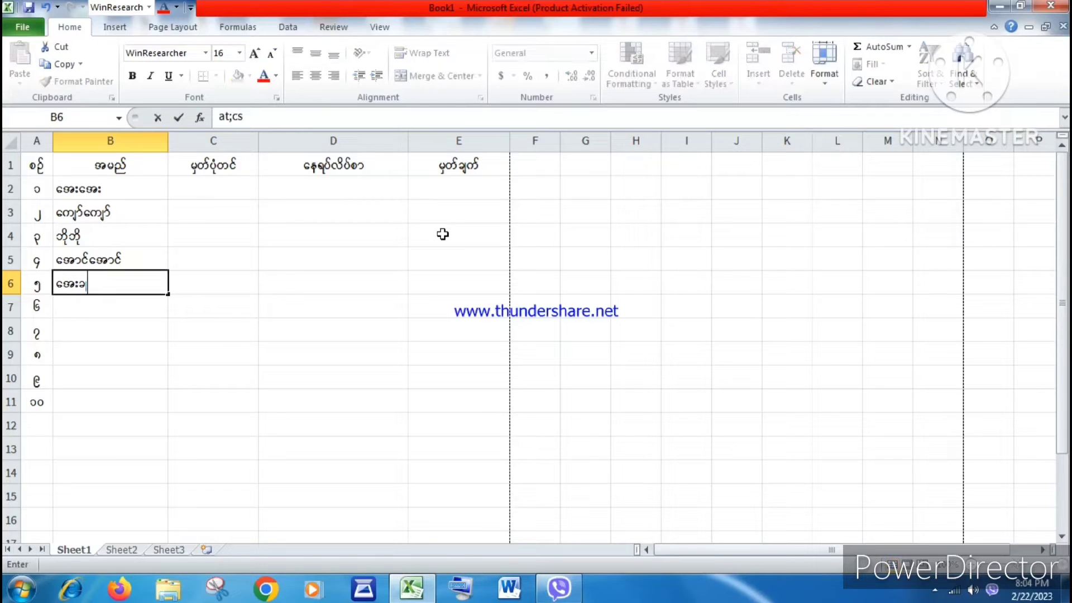
{"action": "type", "text": "rf;"}
{"action": "key", "text": "Return"}
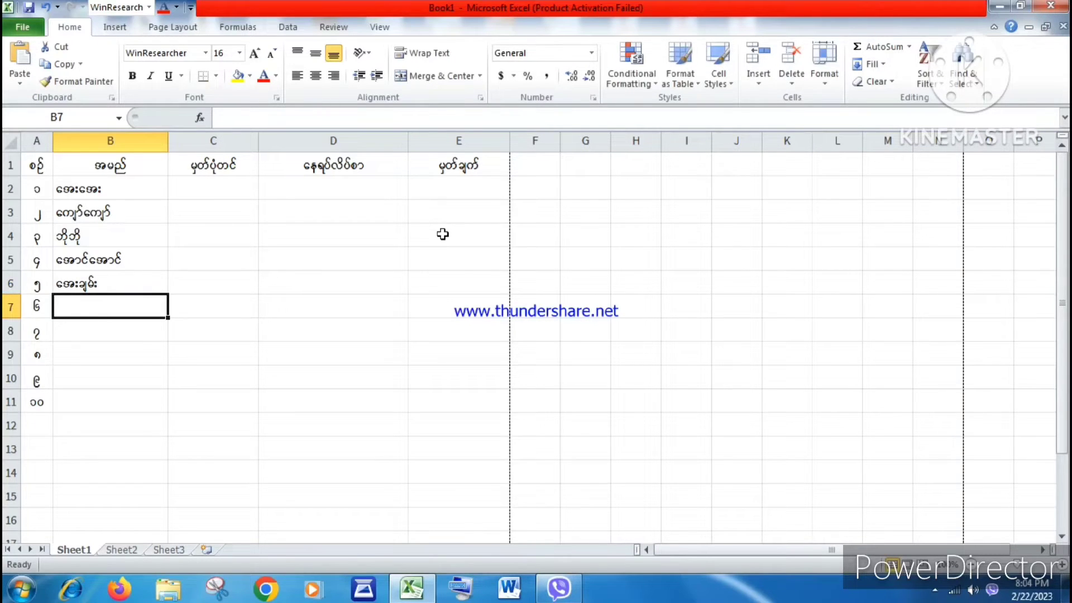
Step: Enter the remaining five people's names in B7 through B11
{"action": "type", "text": "ydkydk"}
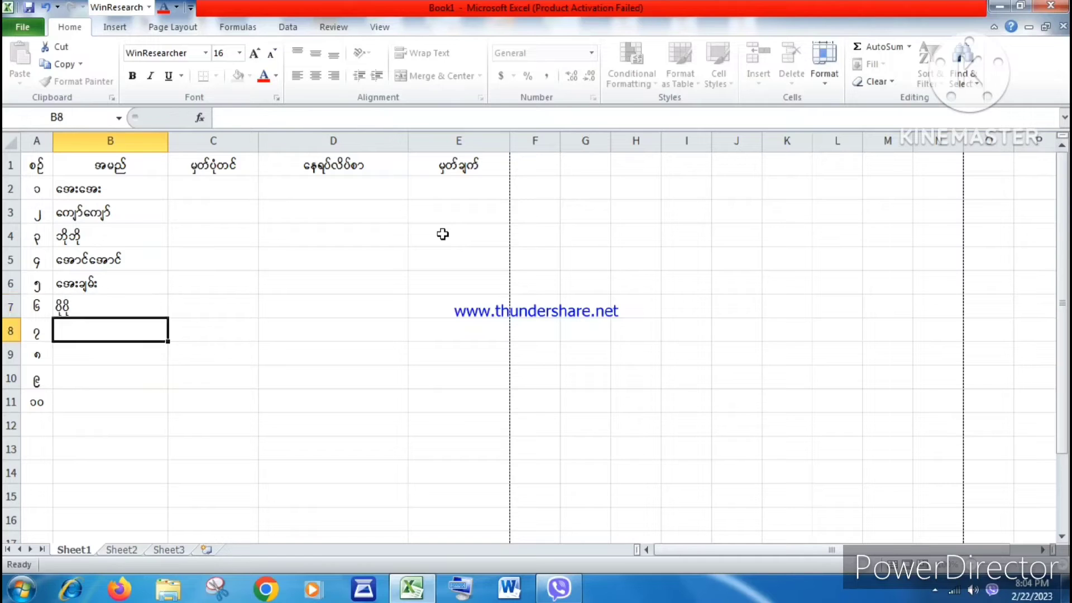
{"action": "key", "text": "Return"}
{"action": "type", "text": "p"}
{"action": "type", "text": "kp"}
{"action": "key", "text": "Return"}
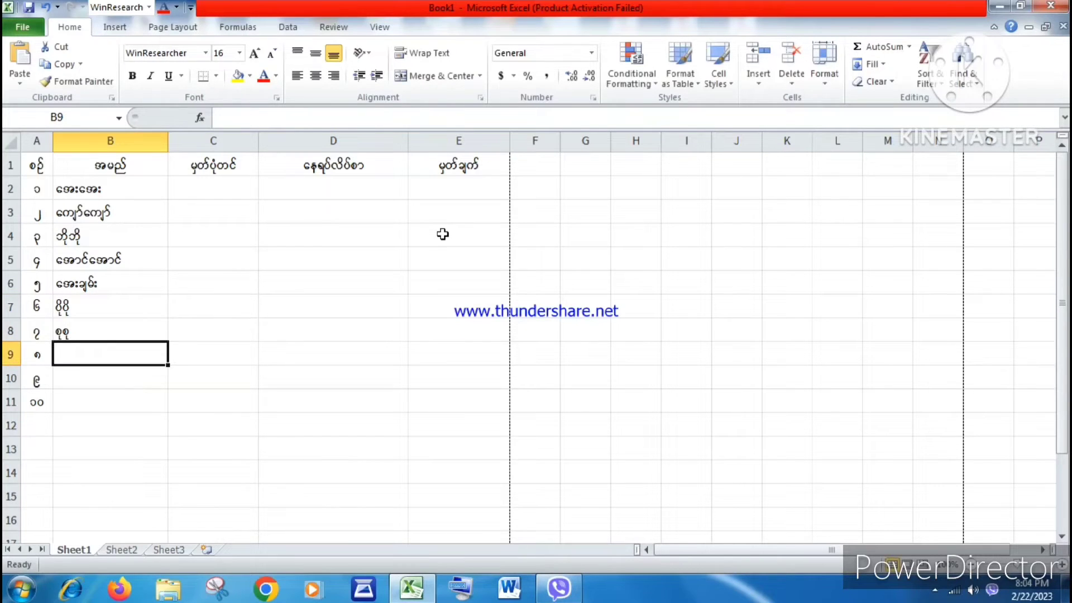
{"action": "type", "text": "ausmf"}
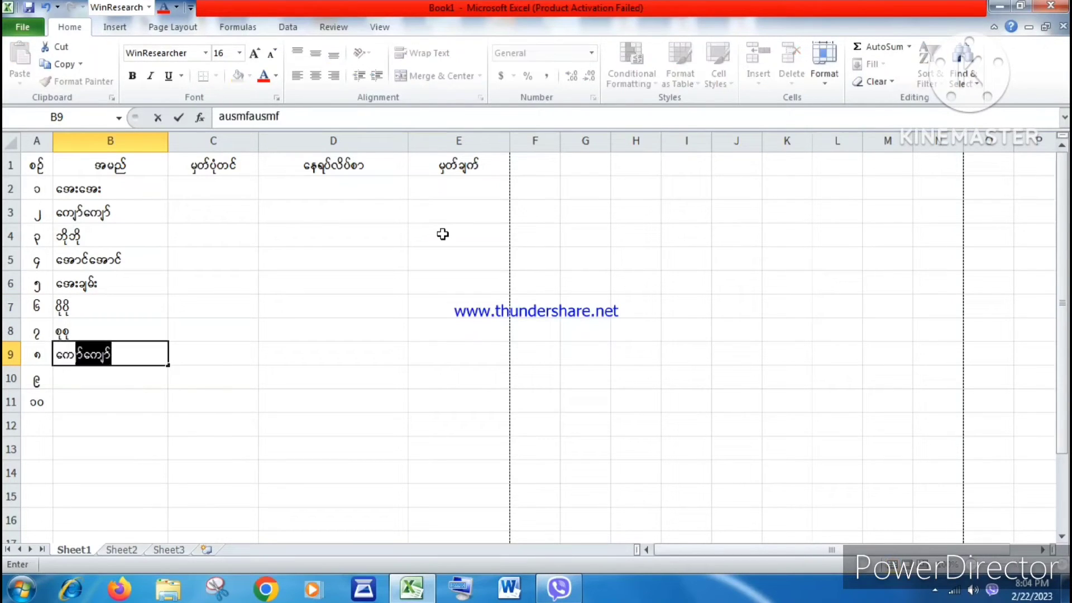
{"action": "type", "text": "Edkif"}
{"action": "key", "text": "Return"}
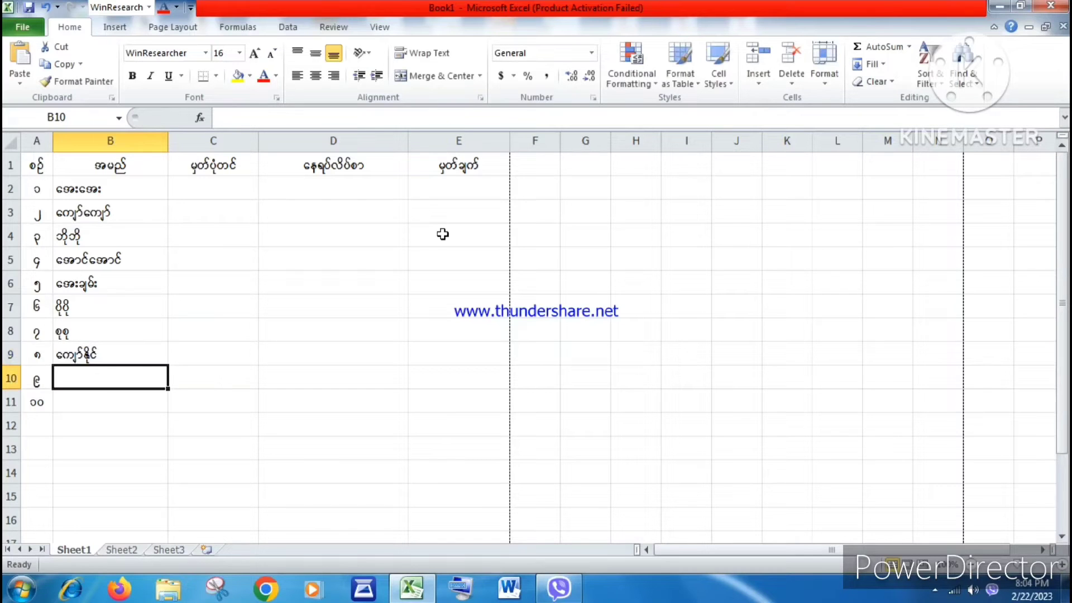
{"action": "type", "text": "Edkif"}
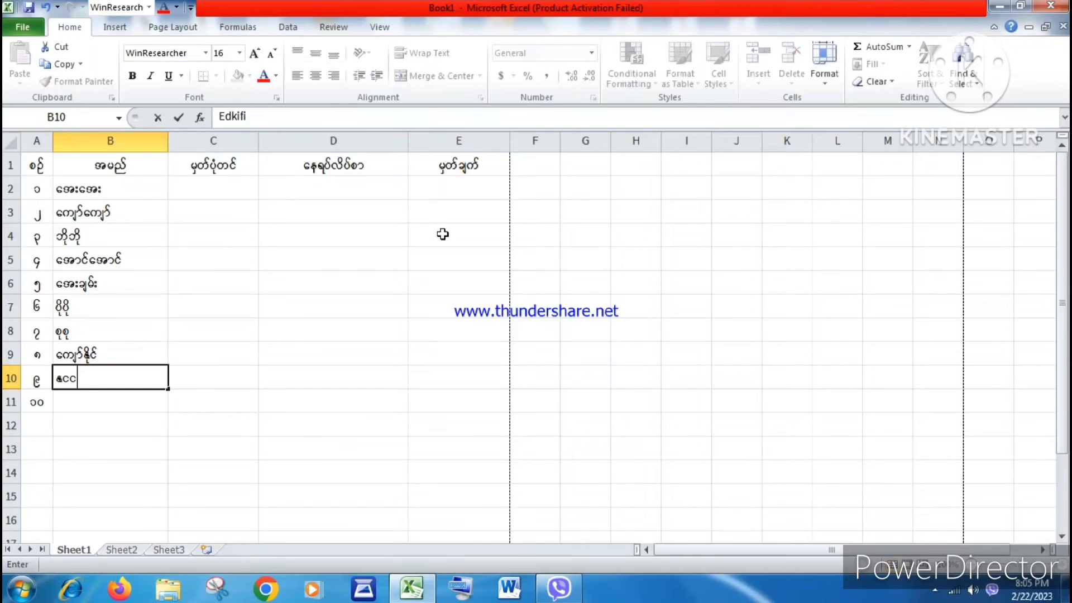
{"action": "type", "text": "Edkif"}
{"action": "key", "text": "Return"}
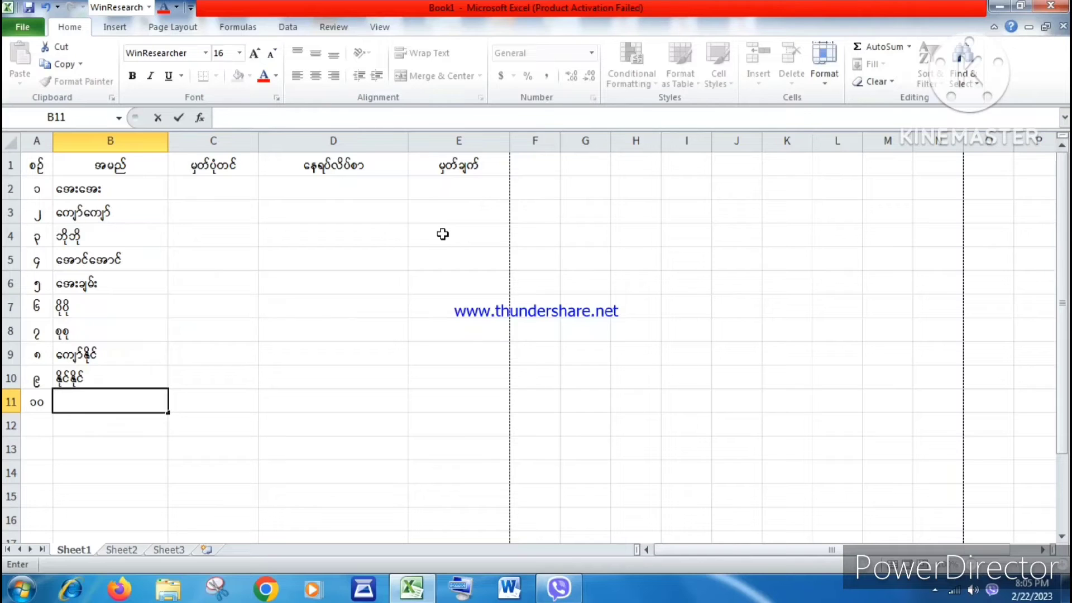
{"action": "type", "text": "ausmfat;"}
{"action": "key", "text": "Return"}
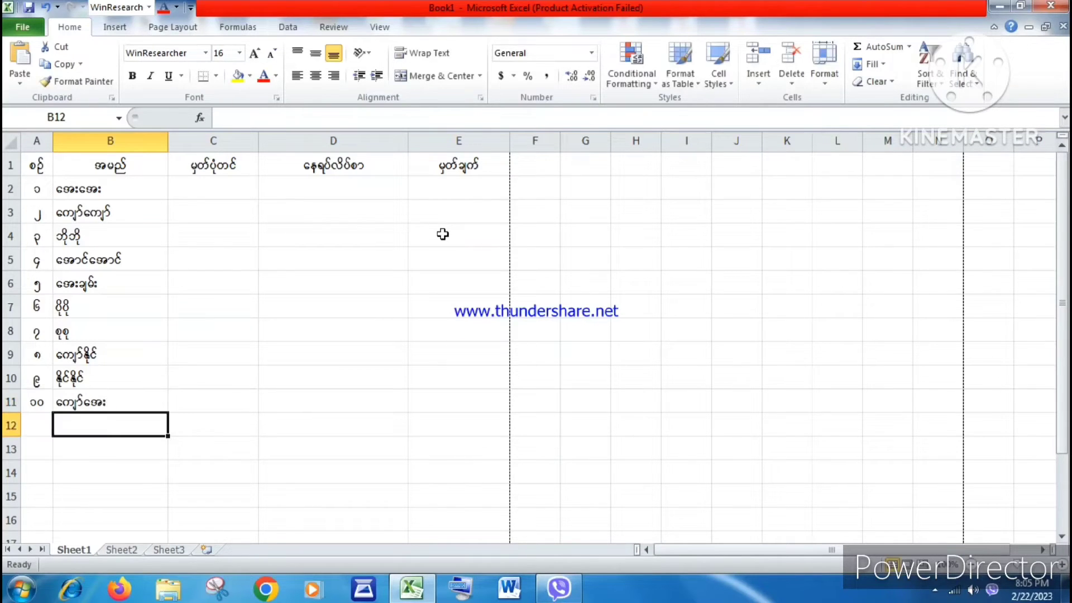
Step: Insert a blank column in front of the NRC column C
{"action": "left_click", "coordinate": [111, 188]}
{"action": "left_click", "coordinate": [120, 409]}
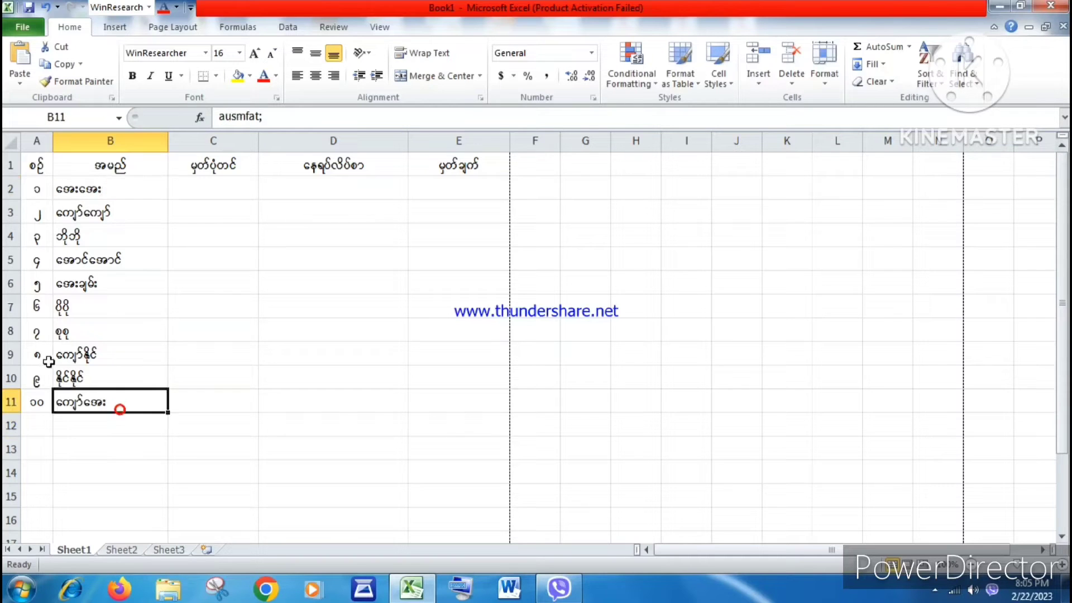
{"action": "left_click", "coordinate": [191, 144]}
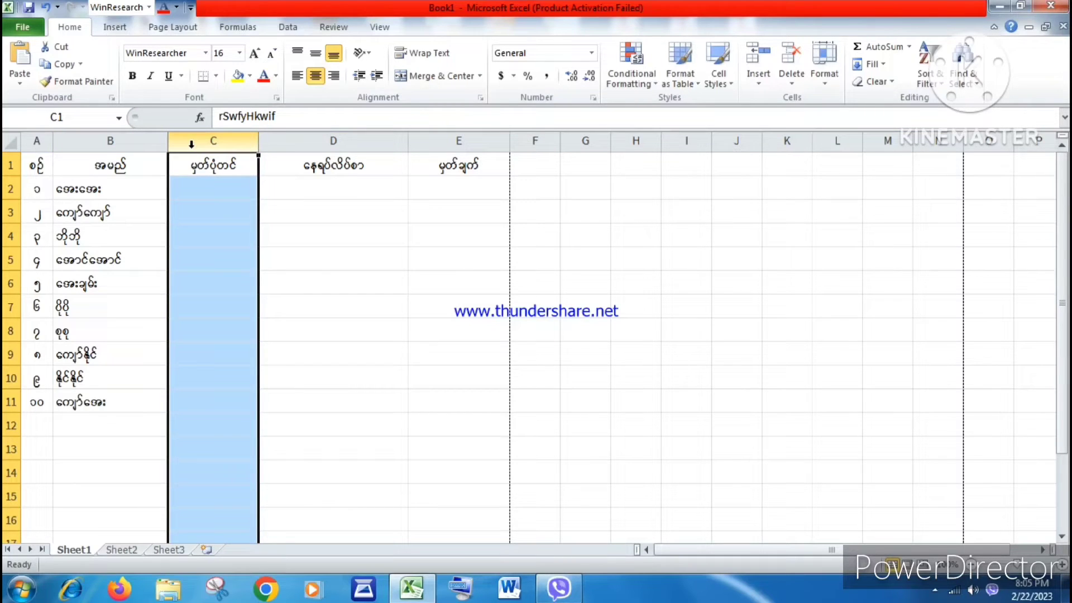
{"action": "right_click", "coordinate": [191, 151]}
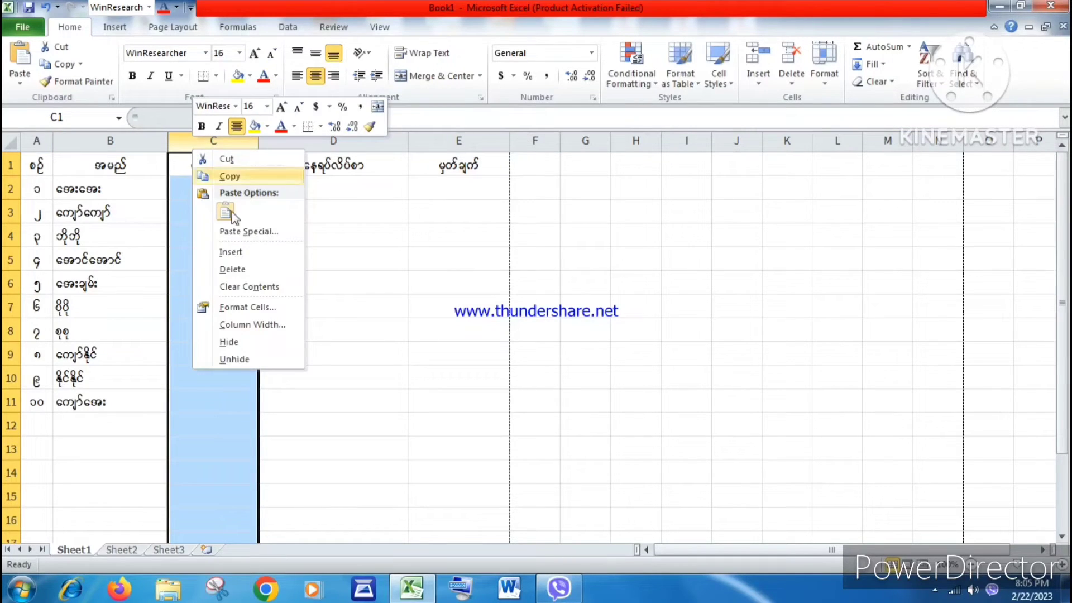
{"action": "left_click", "coordinate": [180, 199]}
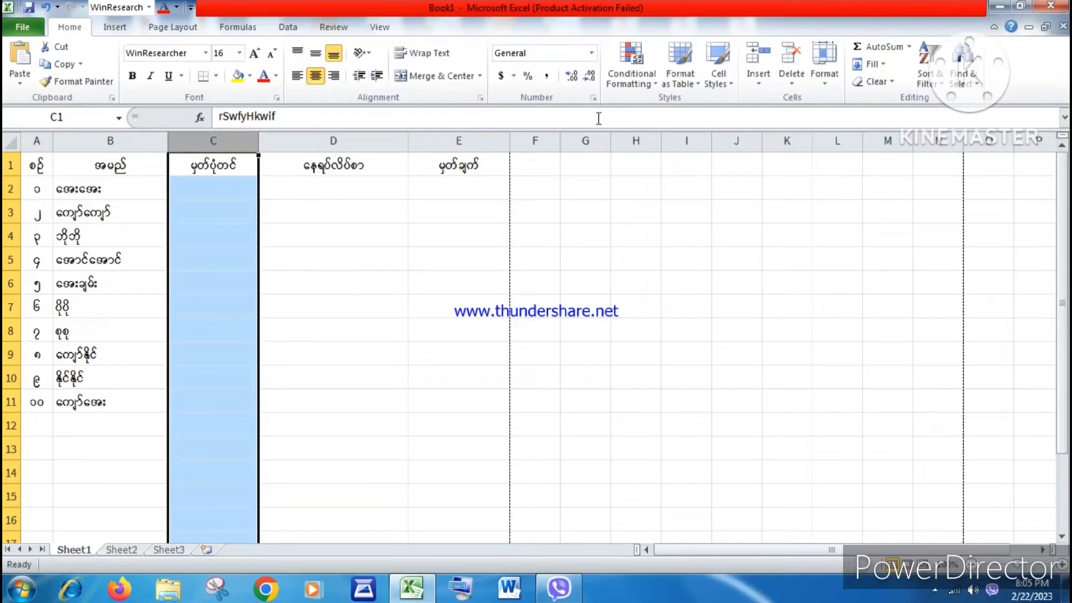
{"action": "left_click", "coordinate": [759, 84]}
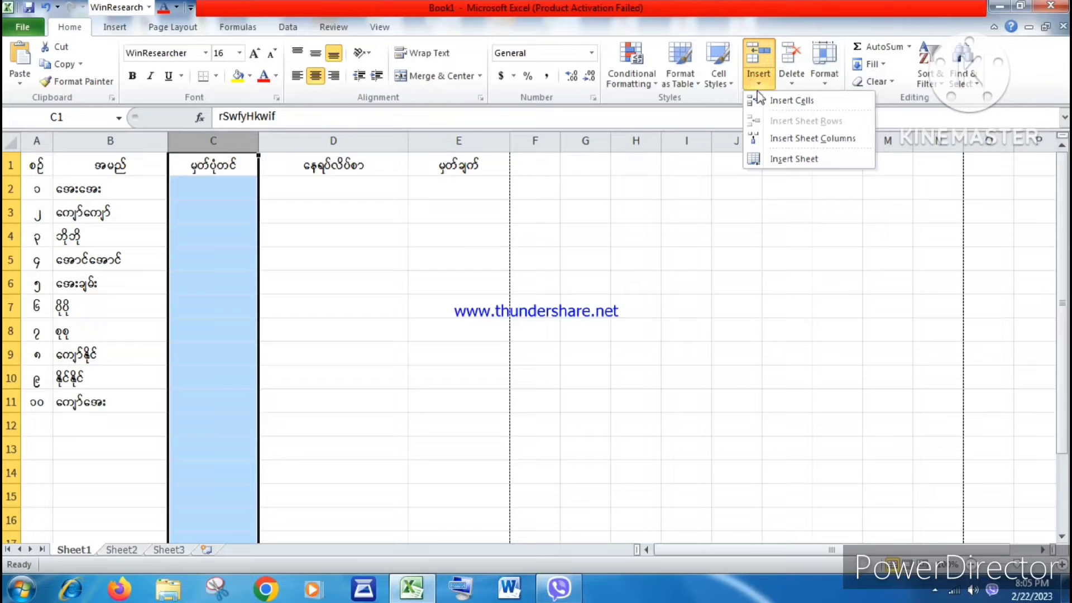
{"action": "left_click", "coordinate": [786, 105]}
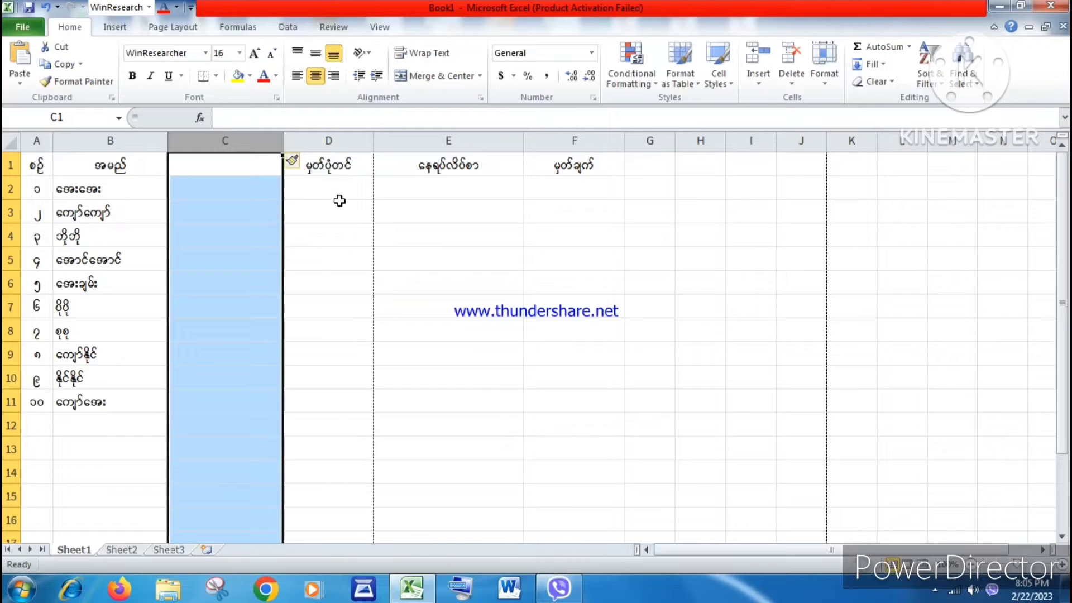
Step: Dismiss the Windows colour-scheme prompt and insert a blank row above the first data row 2
{"action": "left_click", "coordinate": [234, 186]}
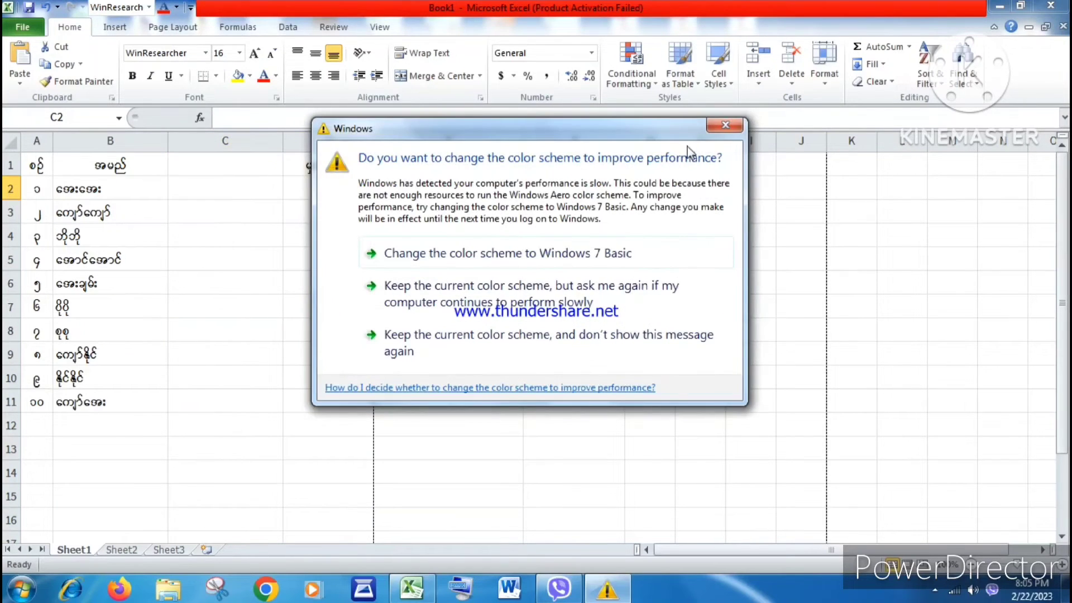
{"action": "left_click", "coordinate": [725, 125]}
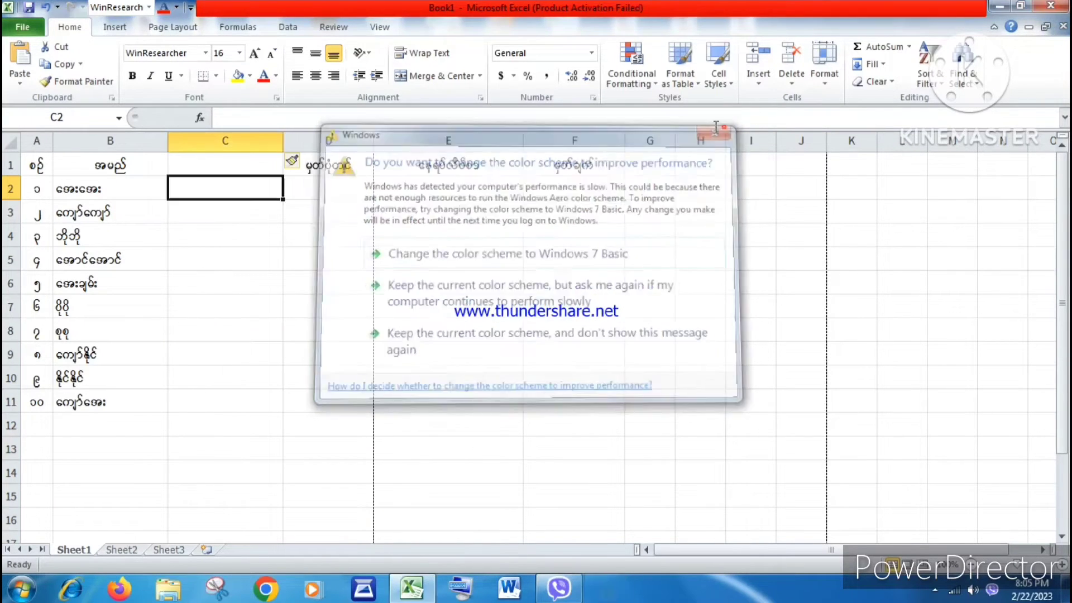
{"action": "left_click", "coordinate": [7, 190]}
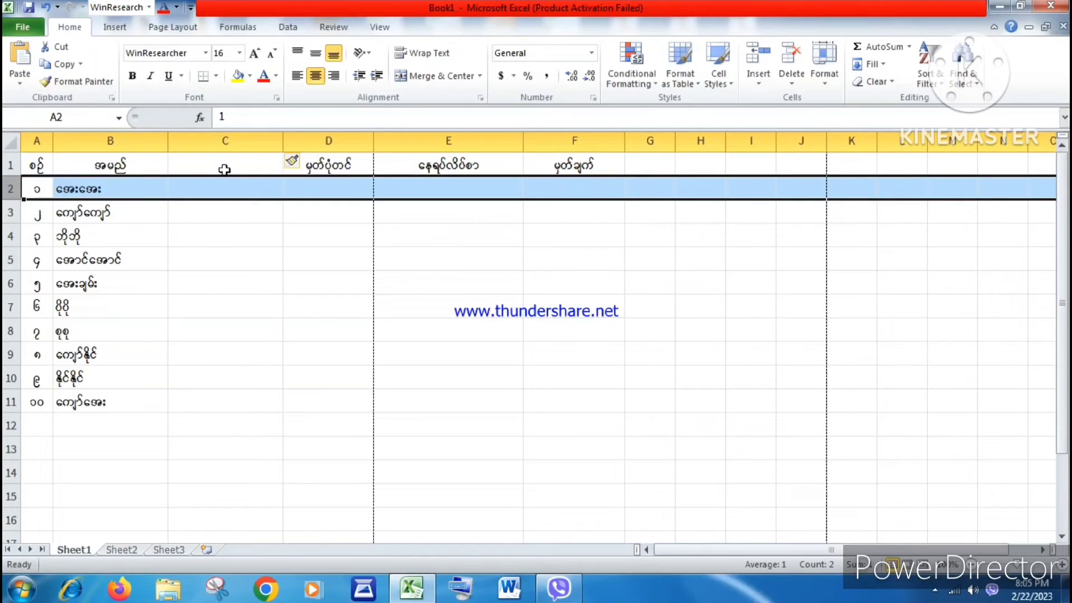
{"action": "left_click", "coordinate": [7, 192]}
{"action": "left_click", "coordinate": [760, 84]}
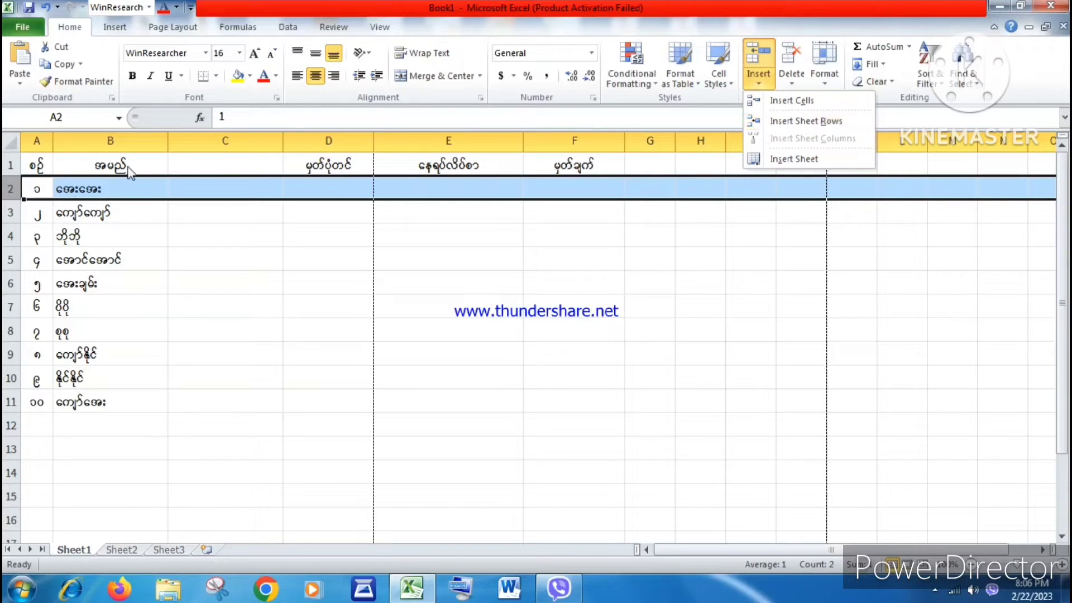
{"action": "left_click", "coordinate": [793, 124]}
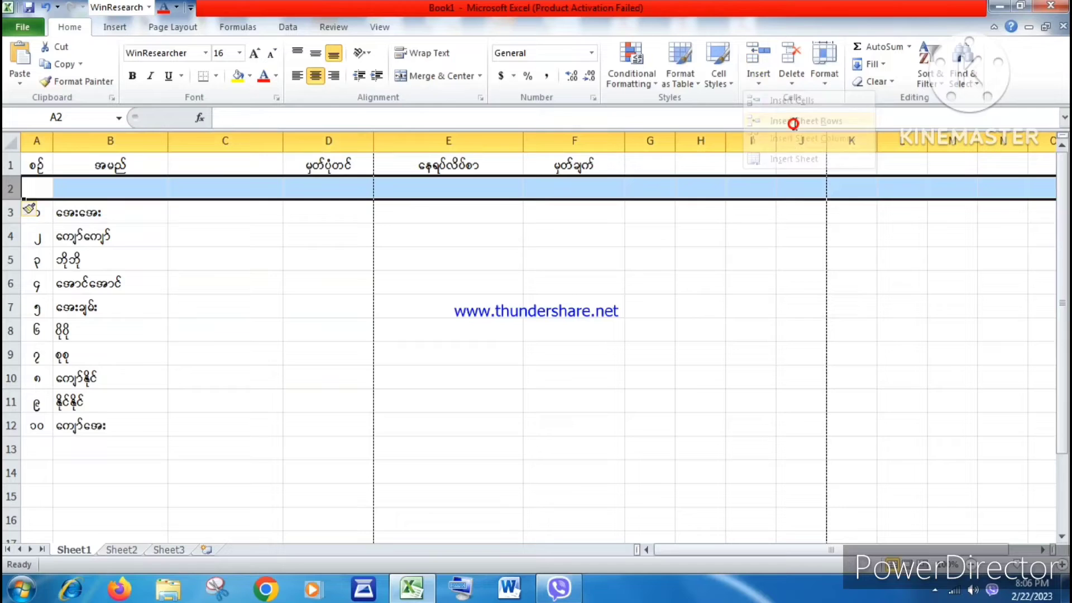
Step: Delete the blank column C from the table
{"action": "left_click", "coordinate": [74, 282]}
{"action": "left_click", "coordinate": [91, 194]}
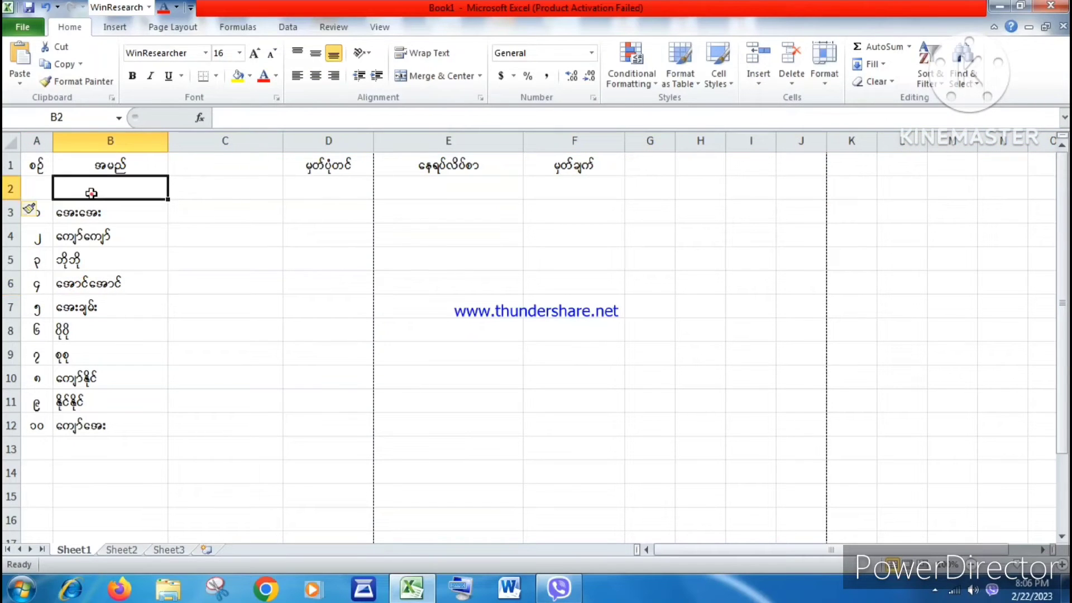
{"action": "left_click", "coordinate": [8, 190]}
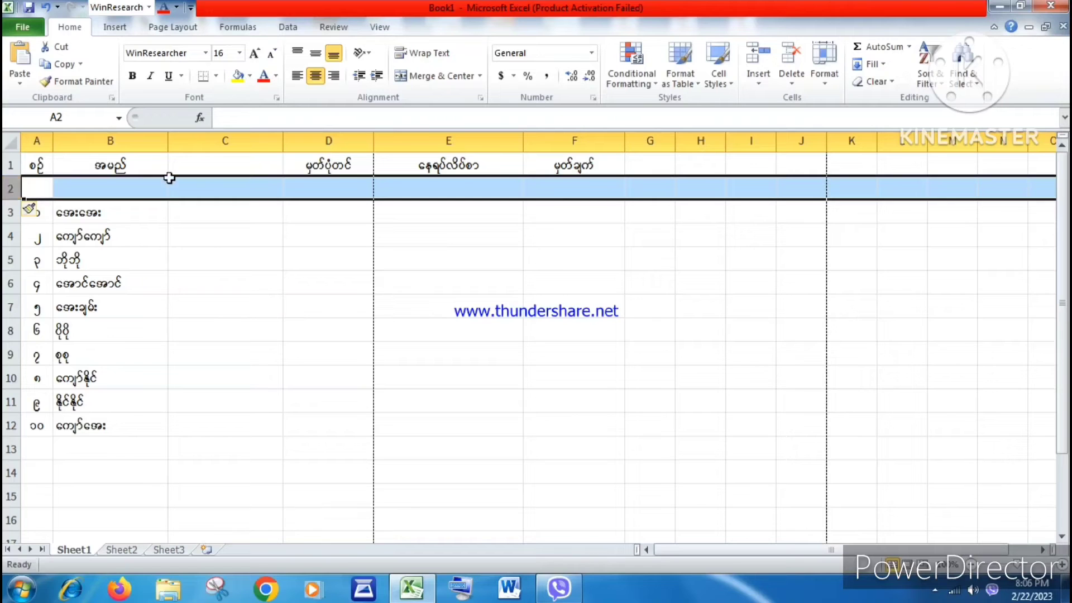
{"action": "left_click", "coordinate": [251, 140]}
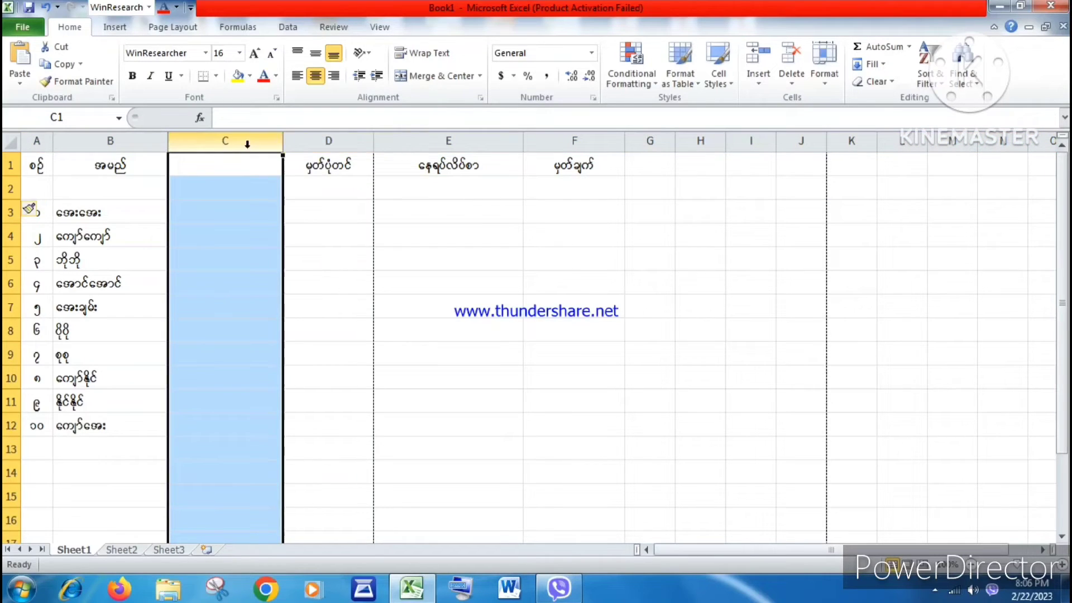
{"action": "right_click", "coordinate": [247, 144]}
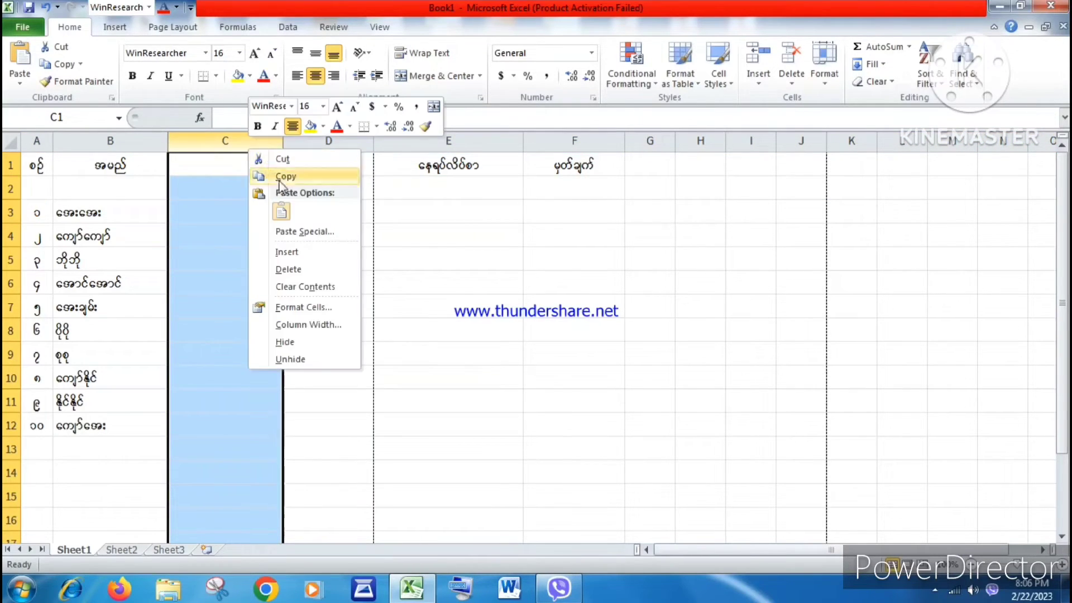
{"action": "left_click", "coordinate": [282, 270]}
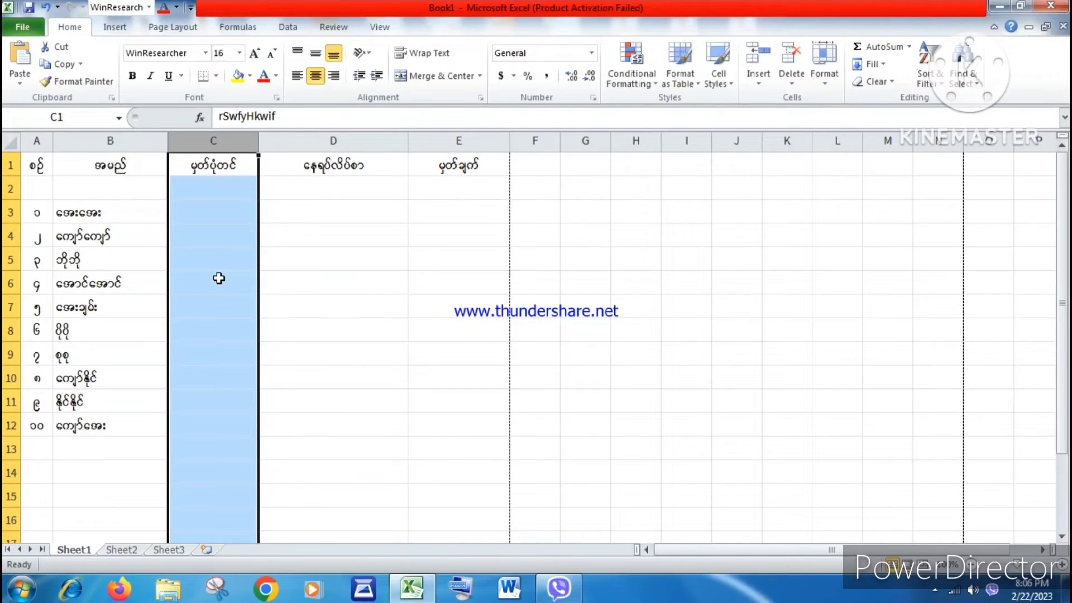
Step: Delete the blank row 2 above the first data row
{"action": "left_click", "coordinate": [218, 278]}
{"action": "left_click", "coordinate": [6, 189]}
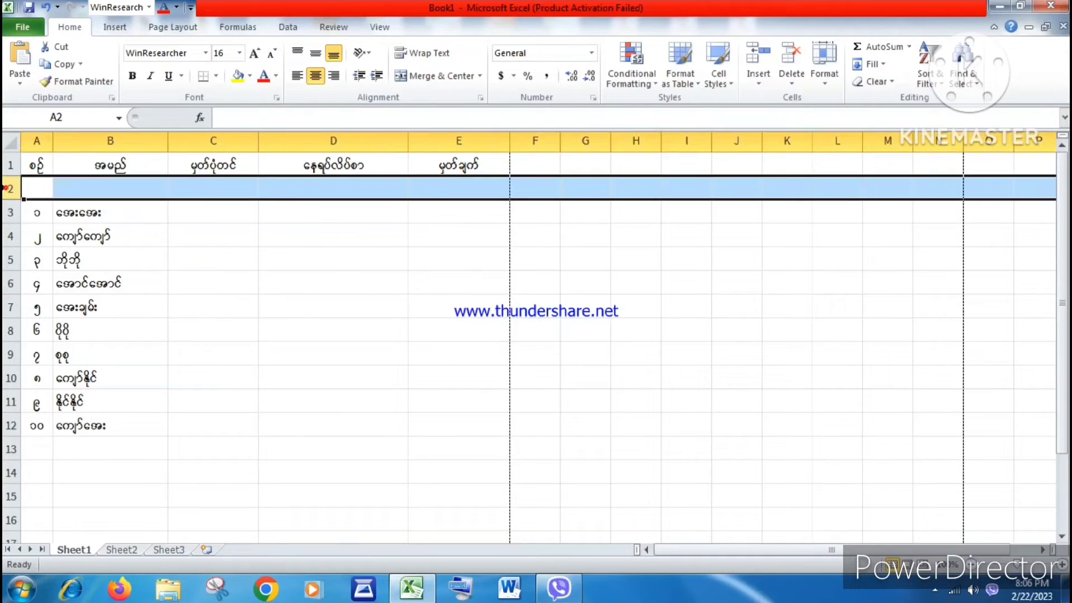
{"action": "right_click", "coordinate": [6, 193]}
{"action": "left_click", "coordinate": [48, 306]}
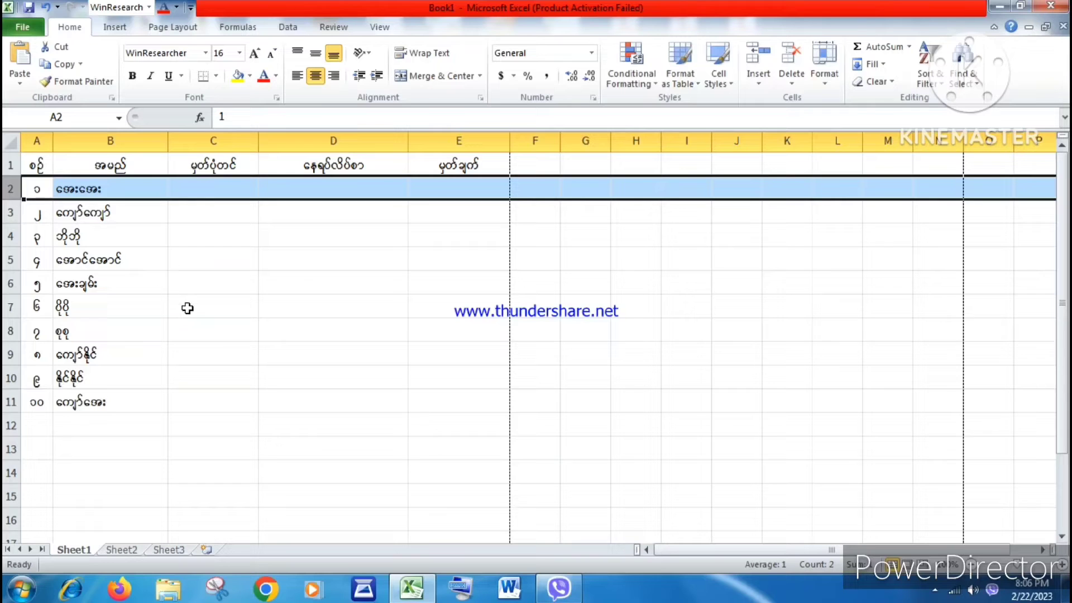
Step: Add a new worksheet after Sheet3
{"action": "left_click", "coordinate": [84, 372]}
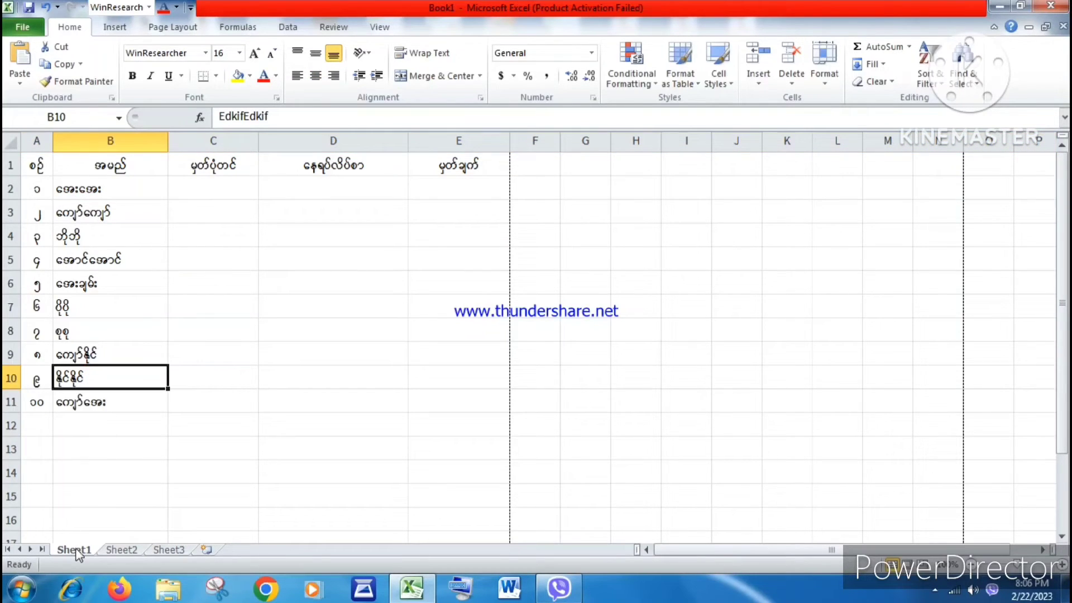
{"action": "left_click", "coordinate": [121, 550]}
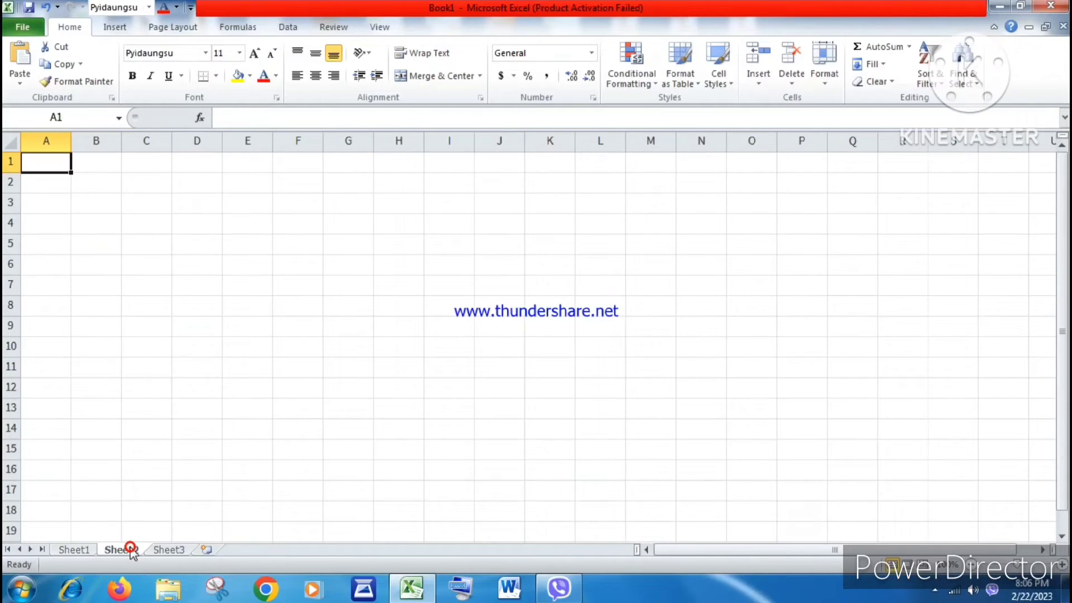
{"action": "left_click", "coordinate": [158, 218]}
{"action": "left_click", "coordinate": [164, 551]}
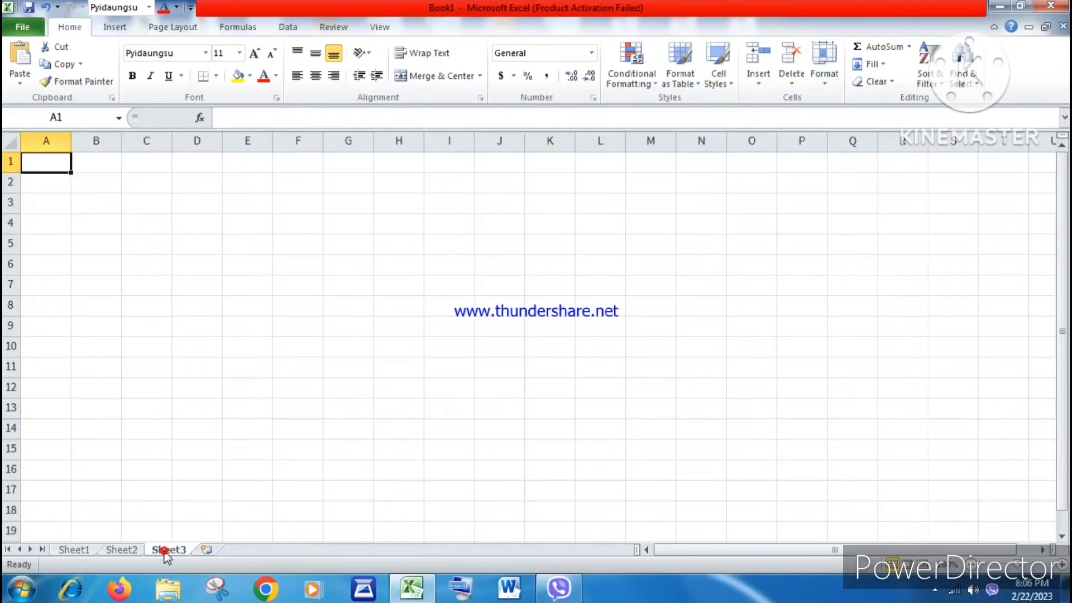
{"action": "left_click", "coordinate": [56, 186]}
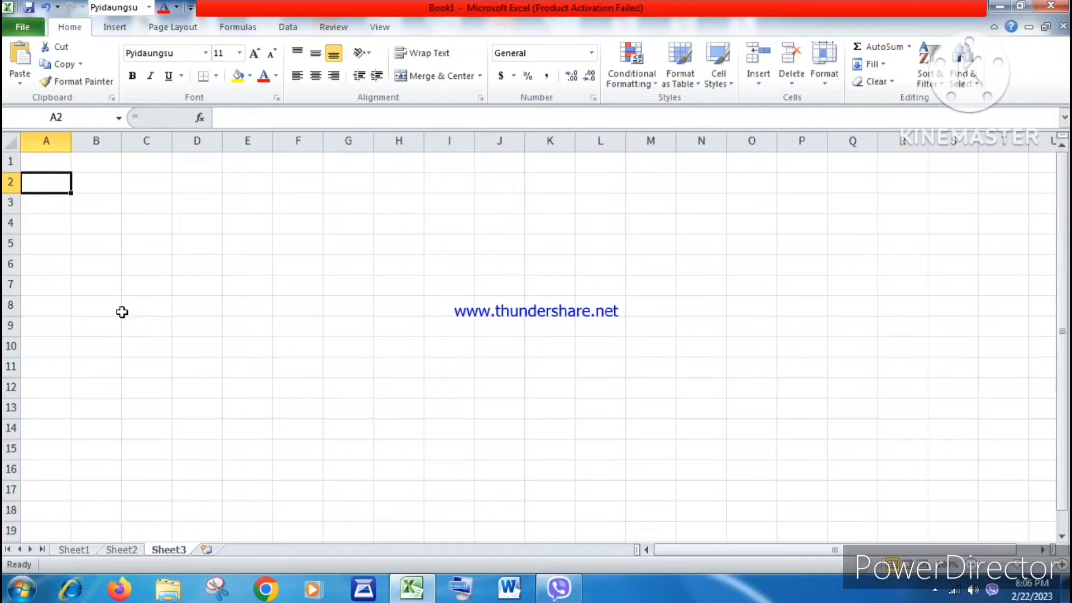
{"action": "left_click", "coordinate": [206, 550]}
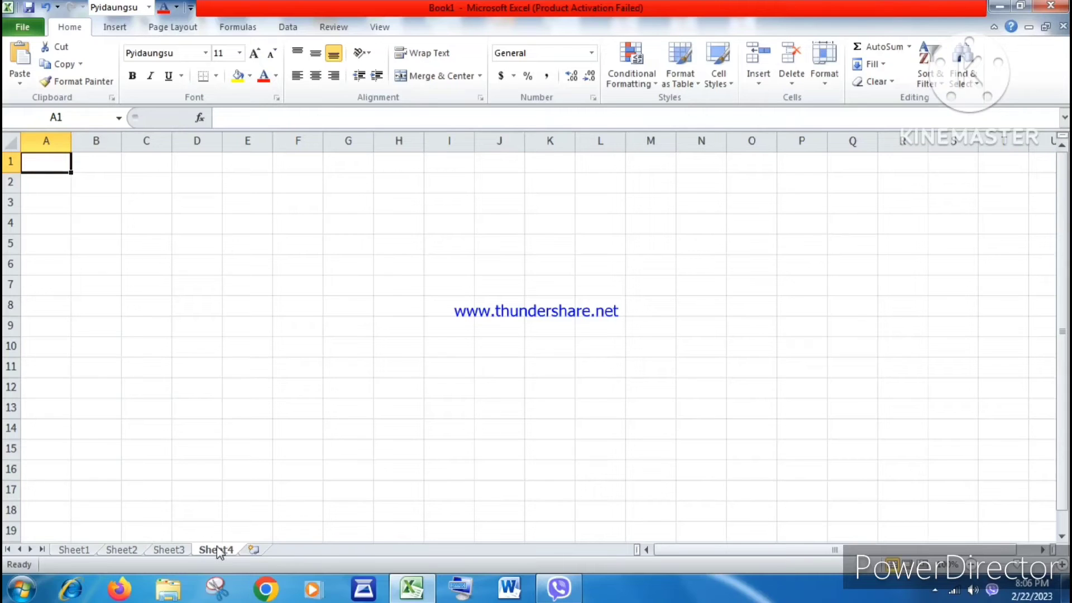
Step: Insert two more worksheets, one with the Insert Sheet command and one from the sheet tabs
{"action": "right_click", "coordinate": [217, 545]}
{"action": "key", "text": "Escape"}
{"action": "left_click", "coordinate": [765, 88]}
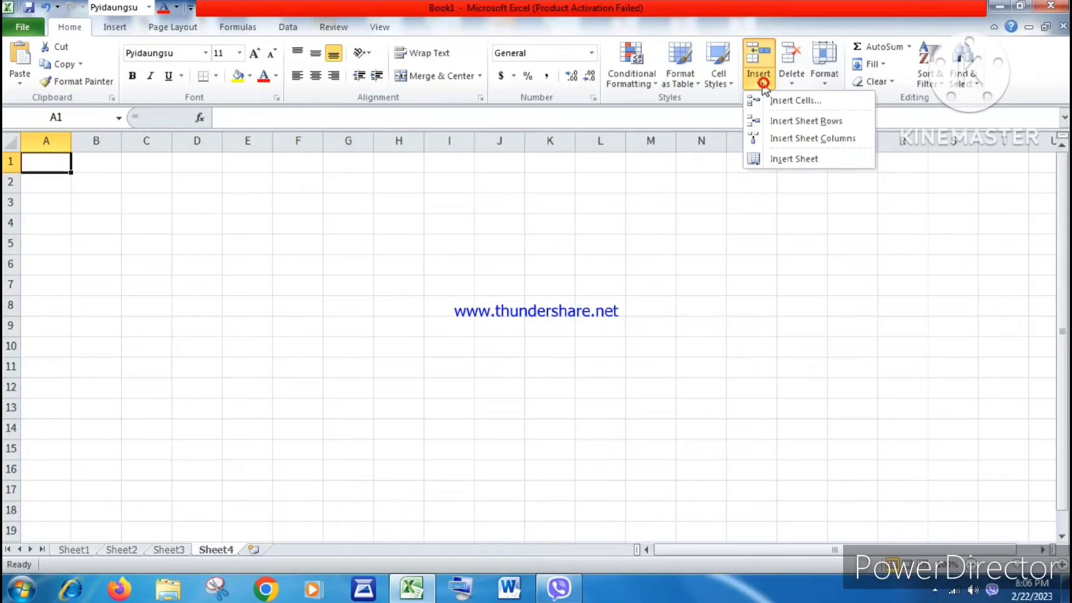
{"action": "left_click", "coordinate": [782, 159]}
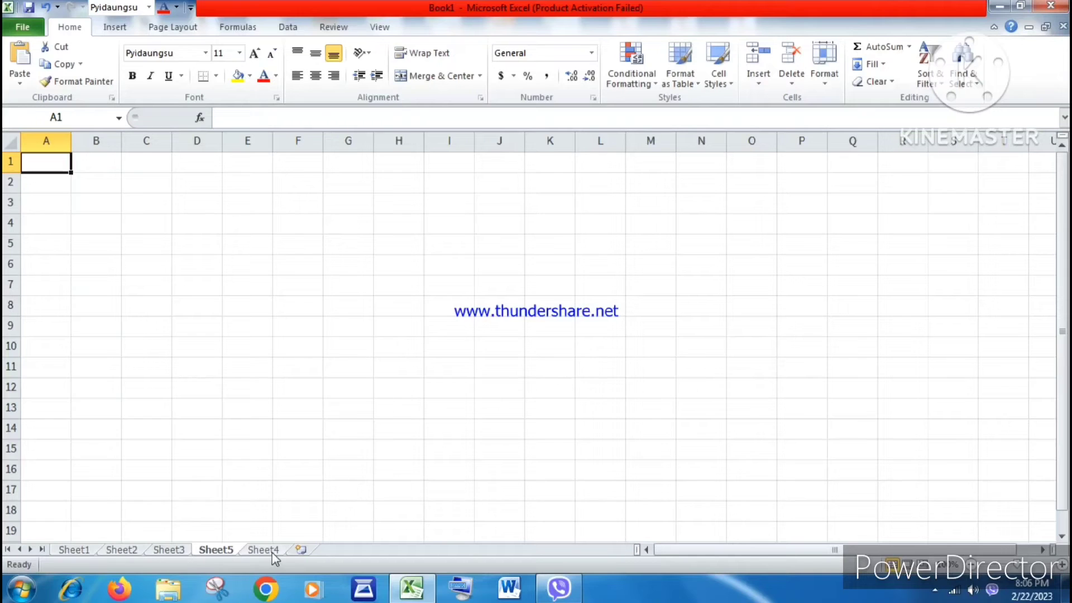
{"action": "left_click", "coordinate": [305, 552]}
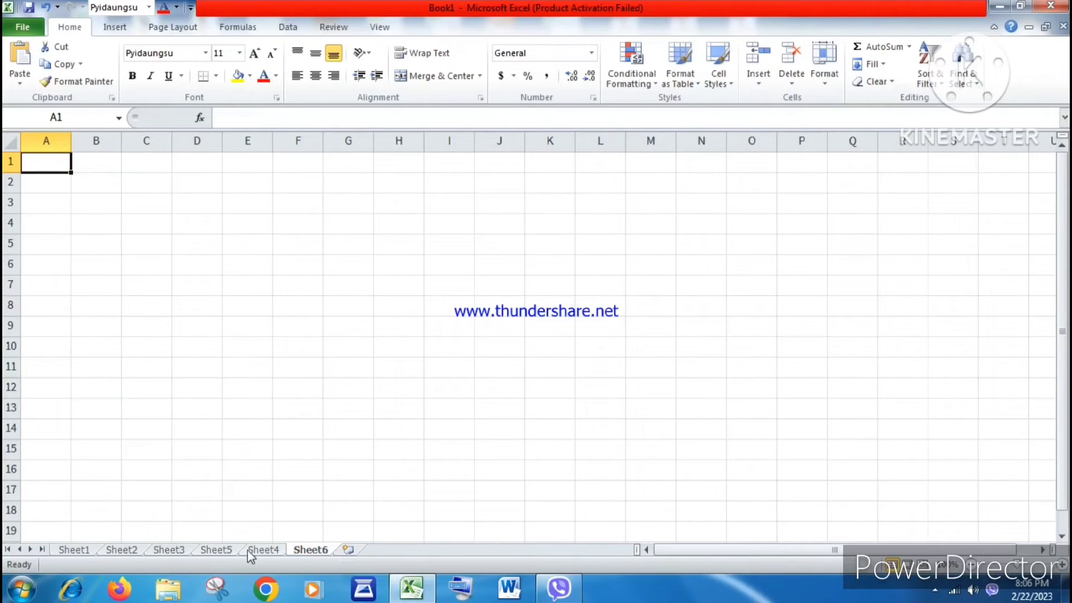
Step: Delete the Sheet5 and Sheet6 worksheets
{"action": "right_click", "coordinate": [221, 551]}
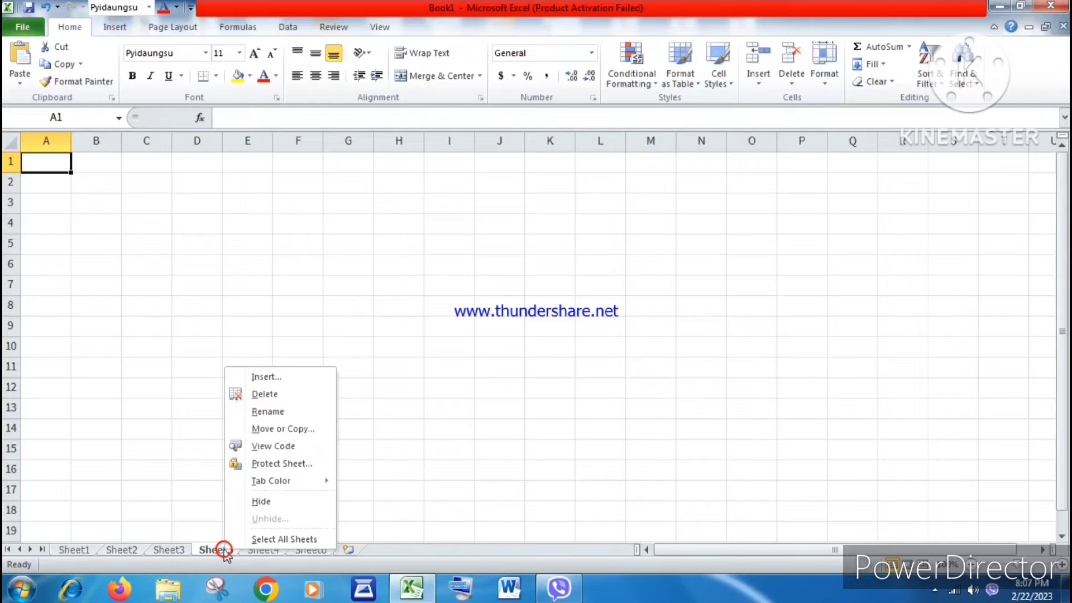
{"action": "left_click", "coordinate": [260, 393]}
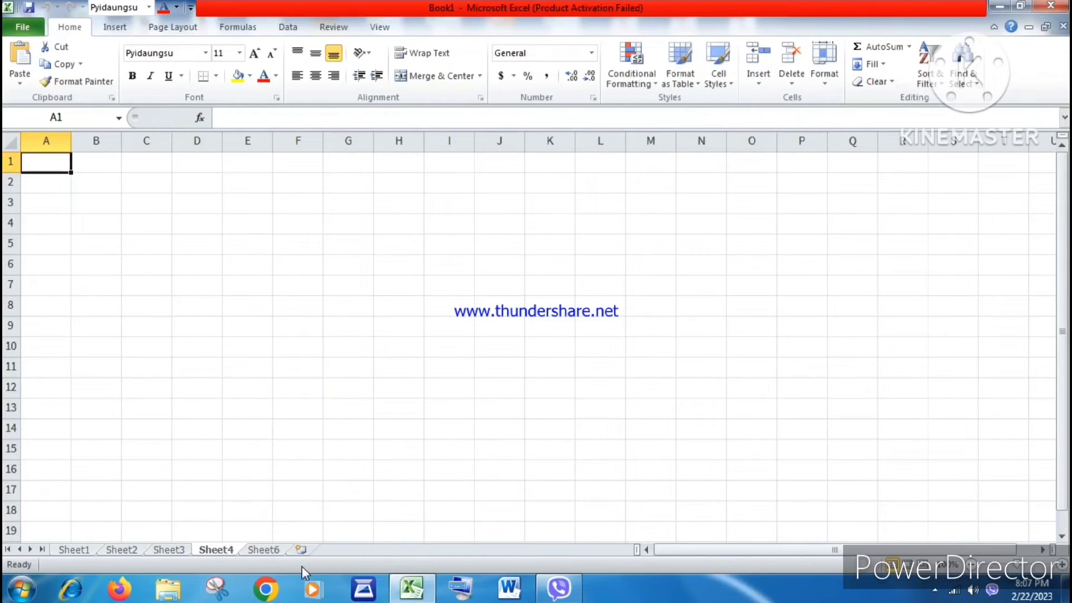
{"action": "left_click", "coordinate": [256, 548]}
{"action": "right_click", "coordinate": [256, 548]}
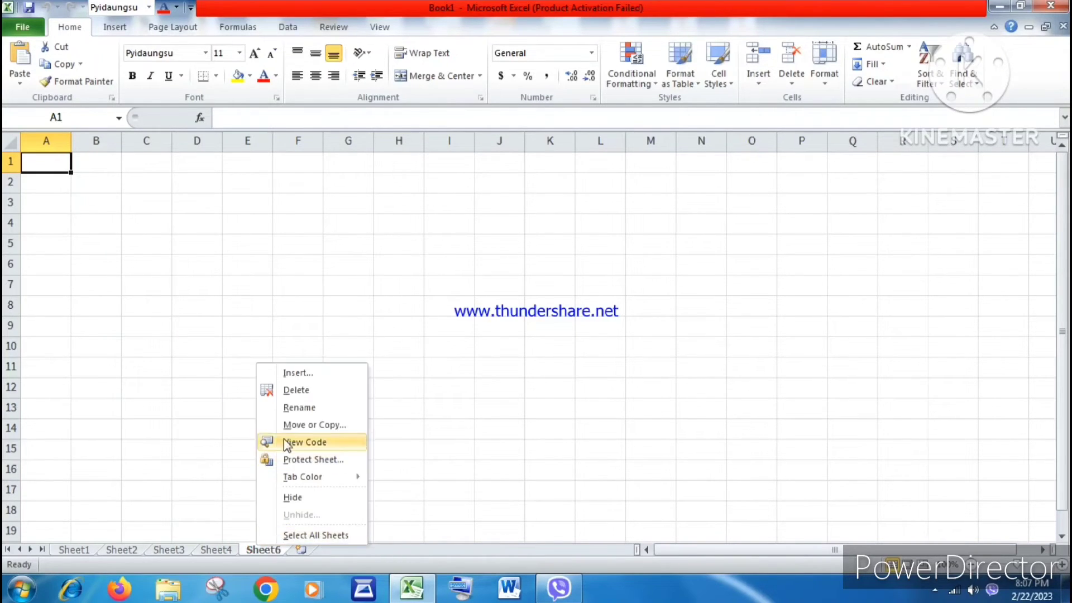
{"action": "left_click", "coordinate": [281, 391]}
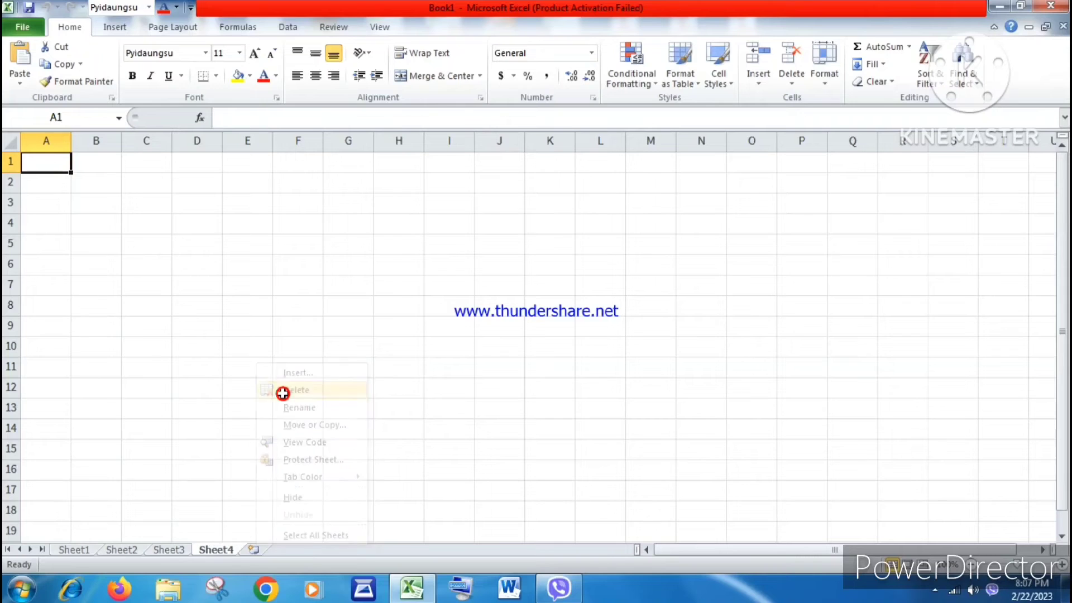
Step: Add another new worksheet at the end of the sheet tabs
{"action": "left_click", "coordinate": [250, 549]}
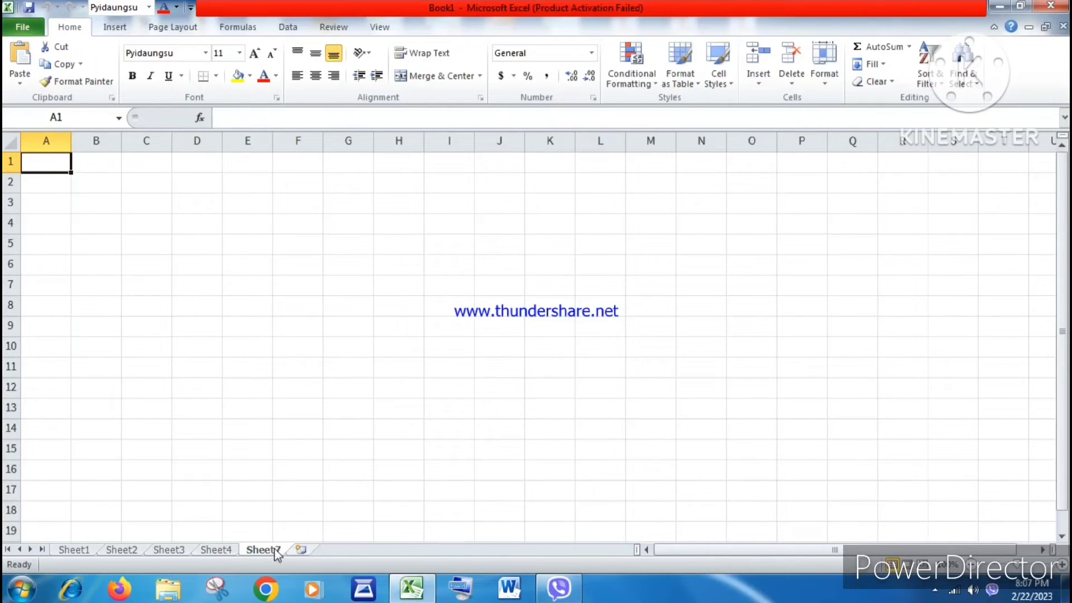
{"action": "left_click", "coordinate": [71, 552]}
{"action": "left_click", "coordinate": [122, 552]}
{"action": "left_click", "coordinate": [169, 551]}
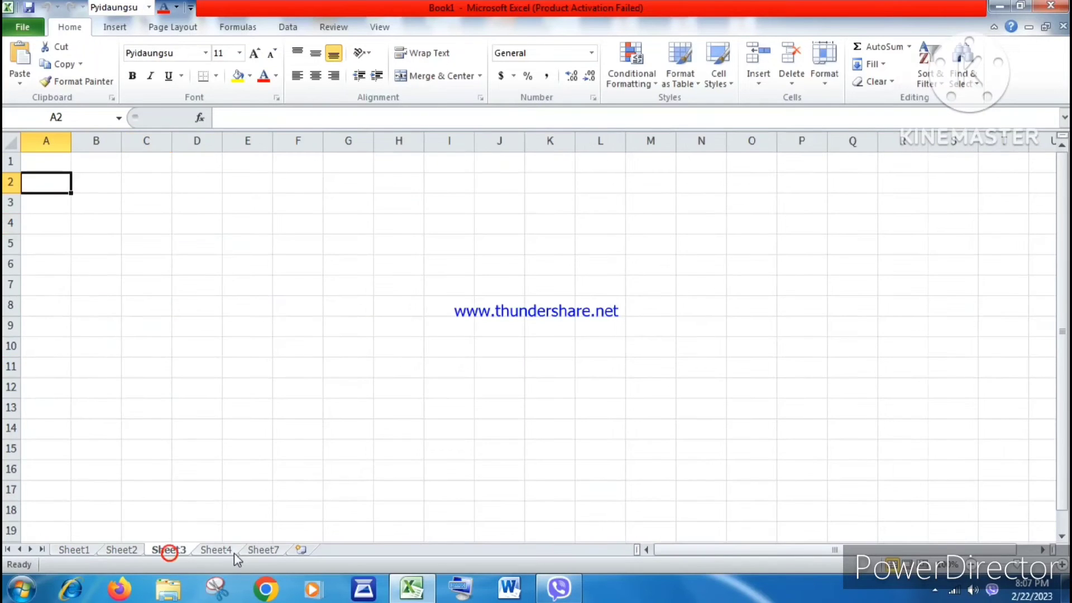
{"action": "left_click", "coordinate": [233, 552]}
{"action": "left_click", "coordinate": [256, 552]}
Step: Rename the last worksheet as ph list
{"action": "right_click", "coordinate": [257, 551]}
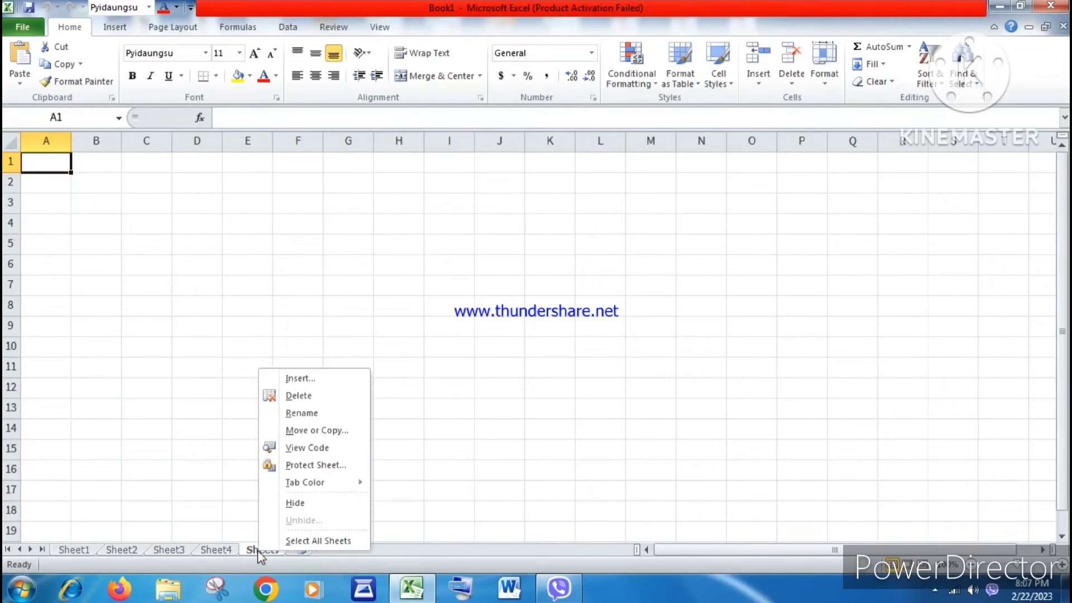
{"action": "left_click", "coordinate": [298, 413]}
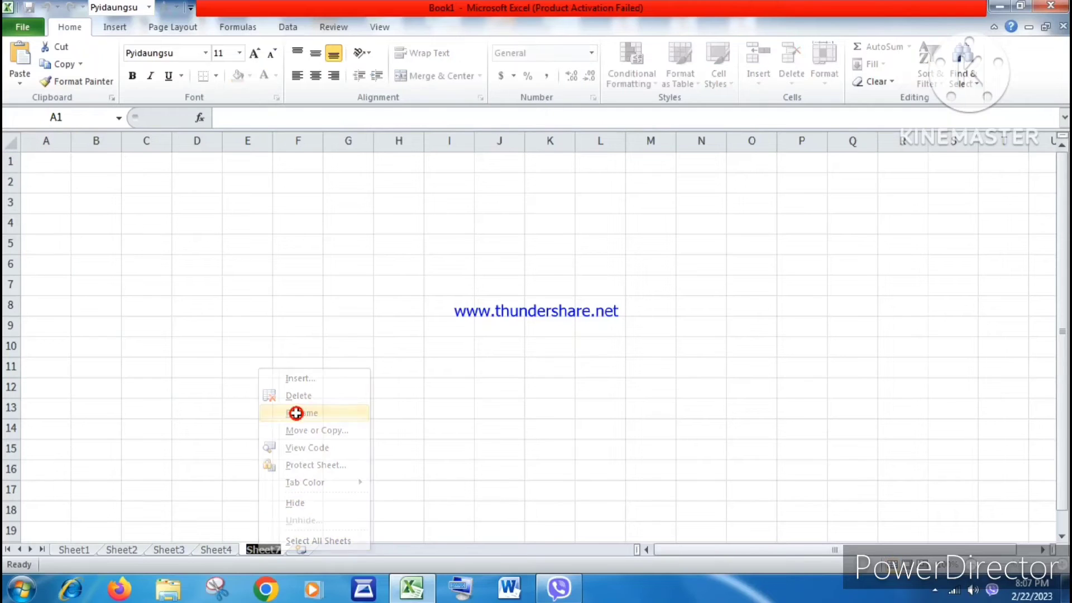
{"action": "left_click", "coordinate": [280, 549]}
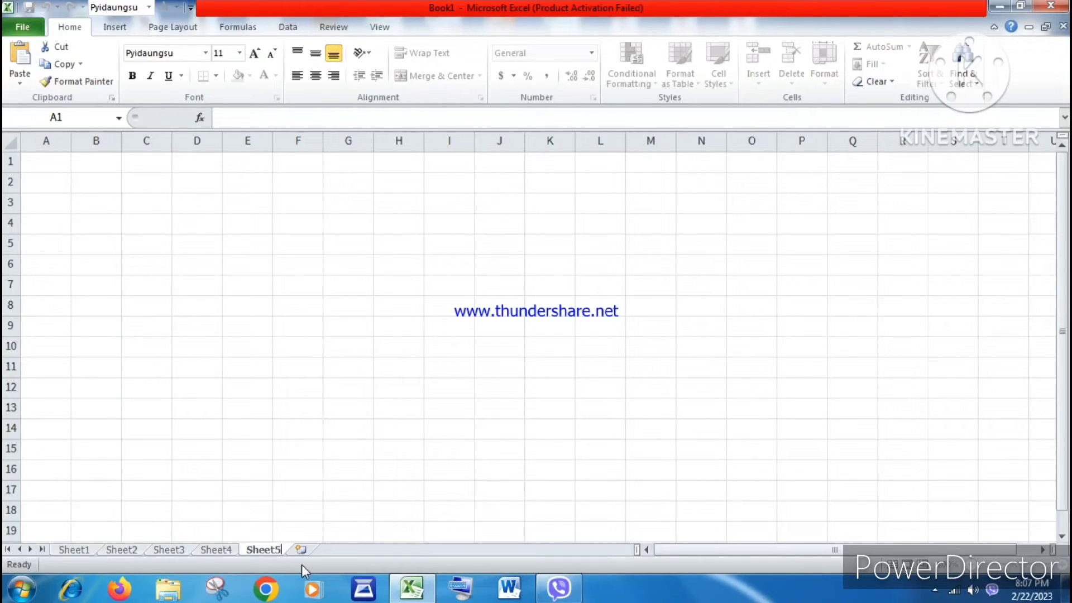
{"action": "key", "text": "shift+Left"}
{"action": "key", "text": "shift+Left"}
{"action": "key", "text": "shift+Left"}
{"action": "type", "text": "pho"}
{"action": "key", "text": "BackSpace"}
{"action": "type", "text": "list"}
{"action": "left_click", "coordinate": [309, 524]}
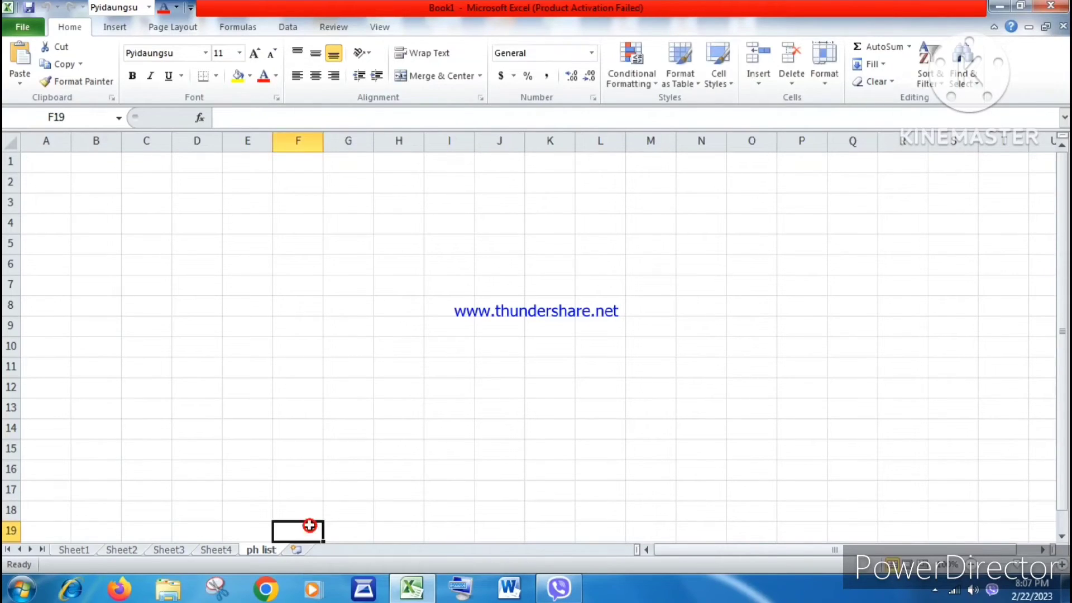
Step: Rename Sheet4 as name list and dismiss the Windows colour-scheme prompt
{"action": "left_click", "coordinate": [209, 550]}
{"action": "left_click", "coordinate": [260, 550]}
{"action": "left_click", "coordinate": [216, 551]}
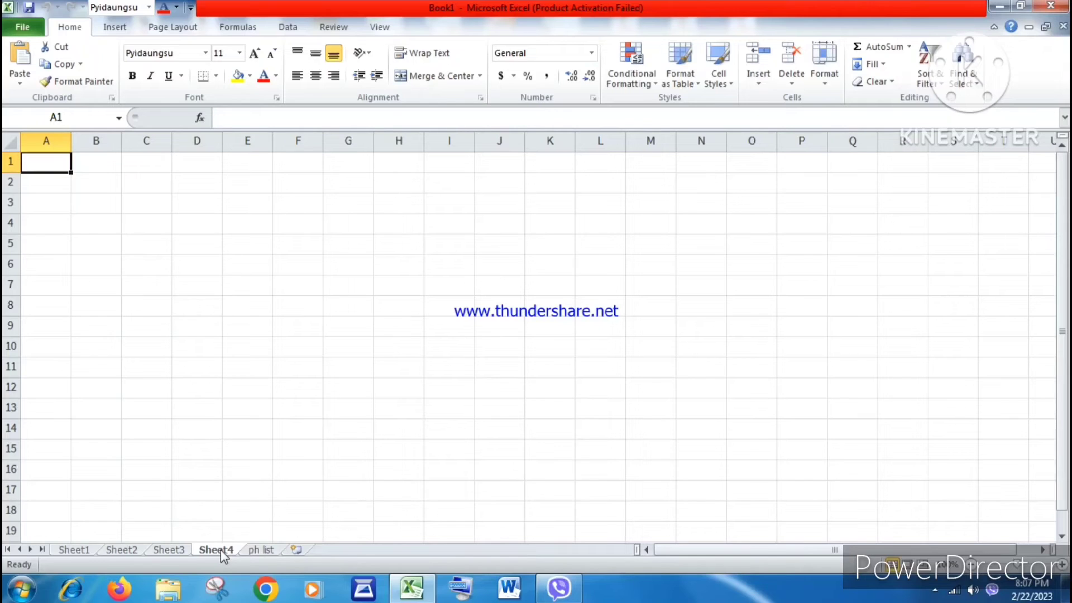
{"action": "right_click", "coordinate": [219, 549]}
{"action": "left_click", "coordinate": [265, 412]}
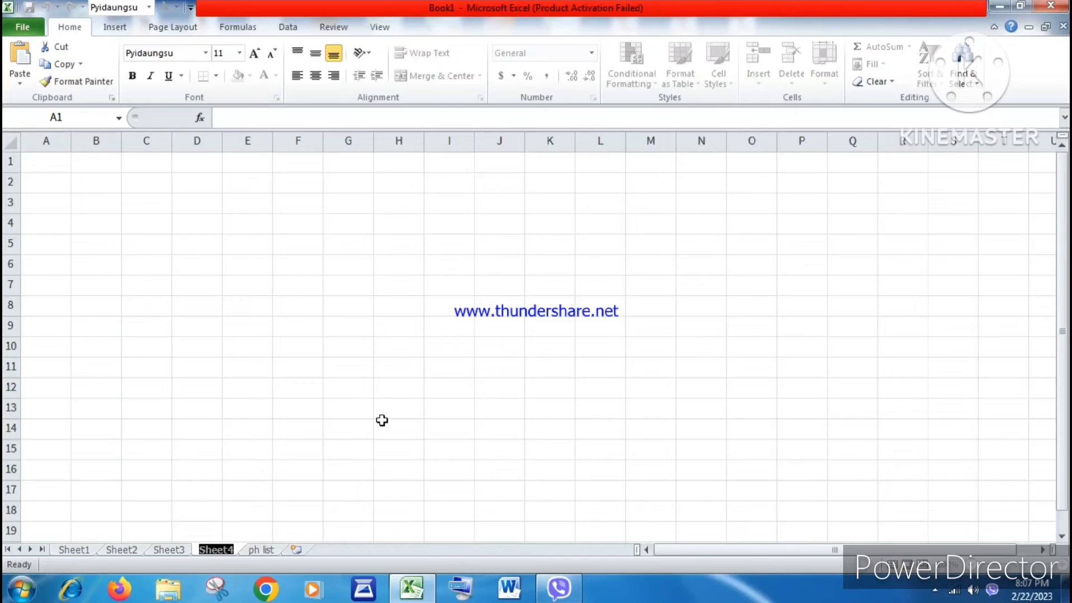
{"action": "type", "text": "name list"}
{"action": "key", "text": "Return"}
{"action": "left_click", "coordinate": [382, 420]}
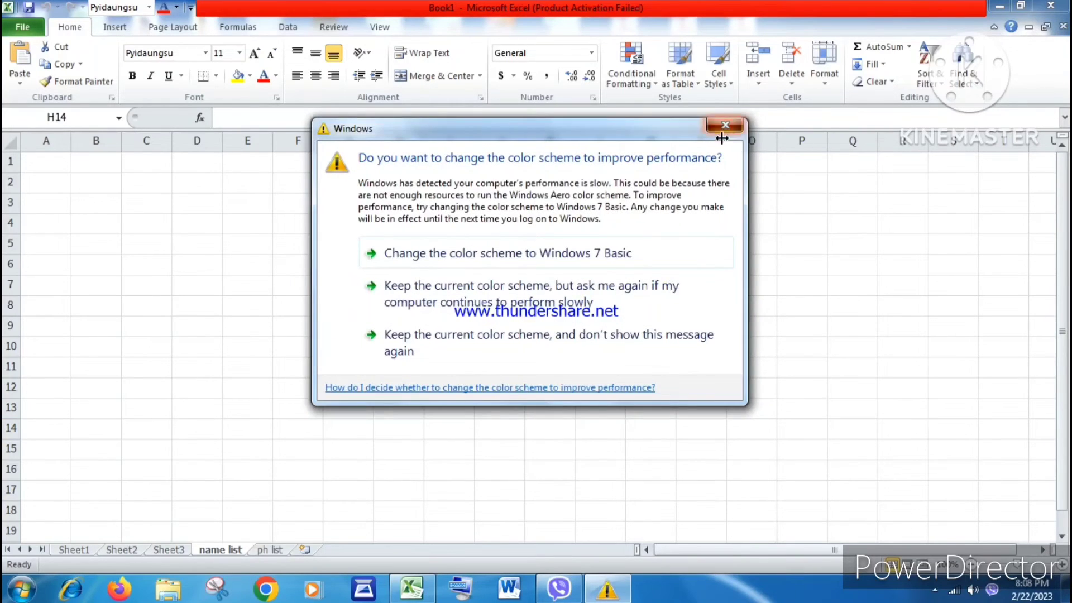
{"action": "left_click", "coordinate": [723, 132]}
Step: Insert a blank column on Sheet1 in front of the address column
{"action": "left_click", "coordinate": [265, 550]}
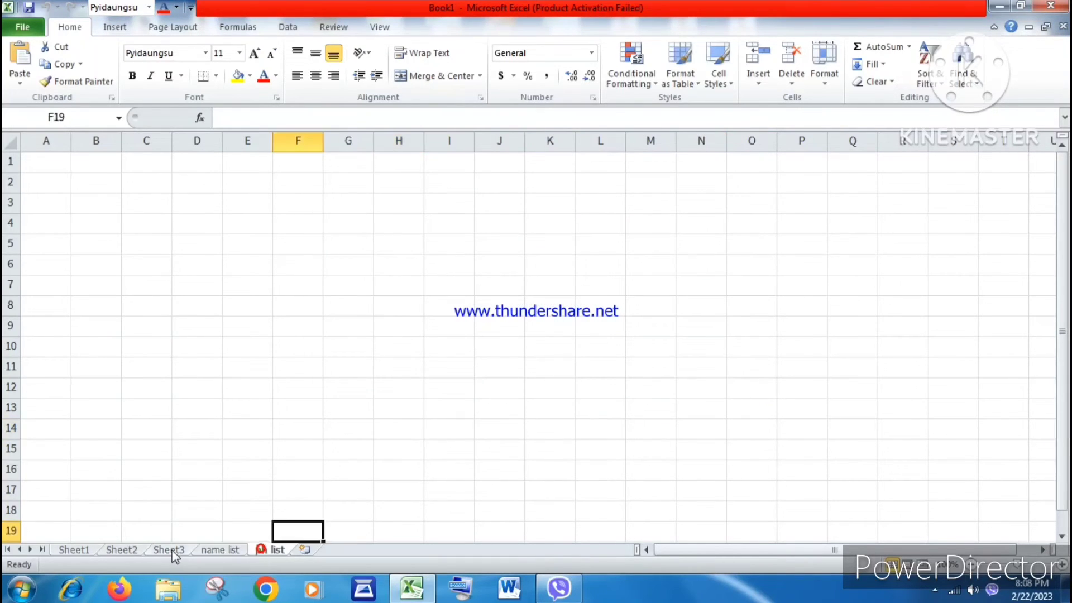
{"action": "left_click", "coordinate": [206, 550]}
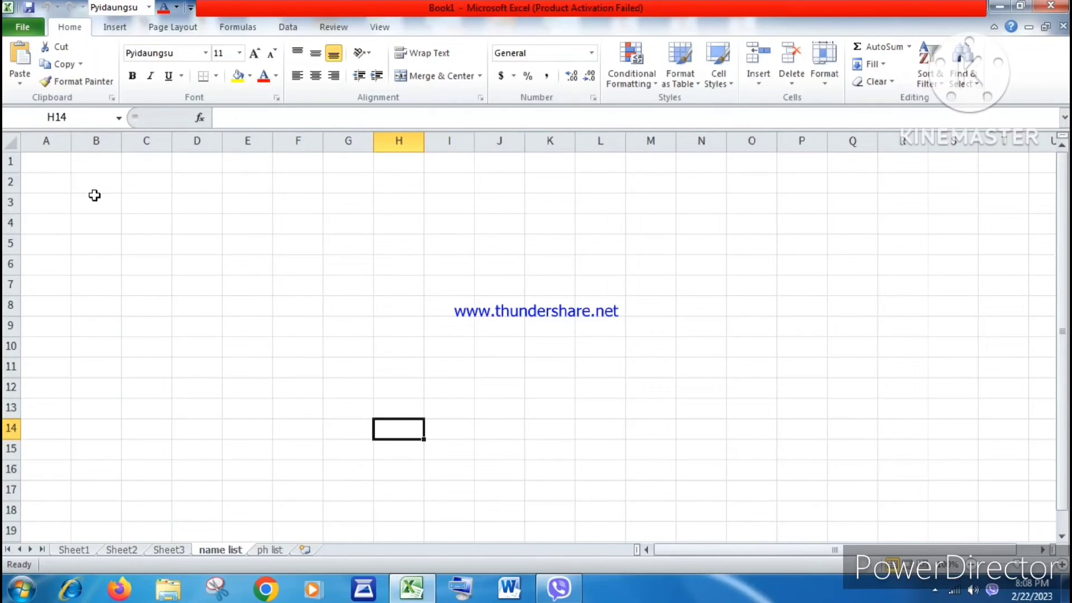
{"action": "left_click", "coordinate": [86, 550]}
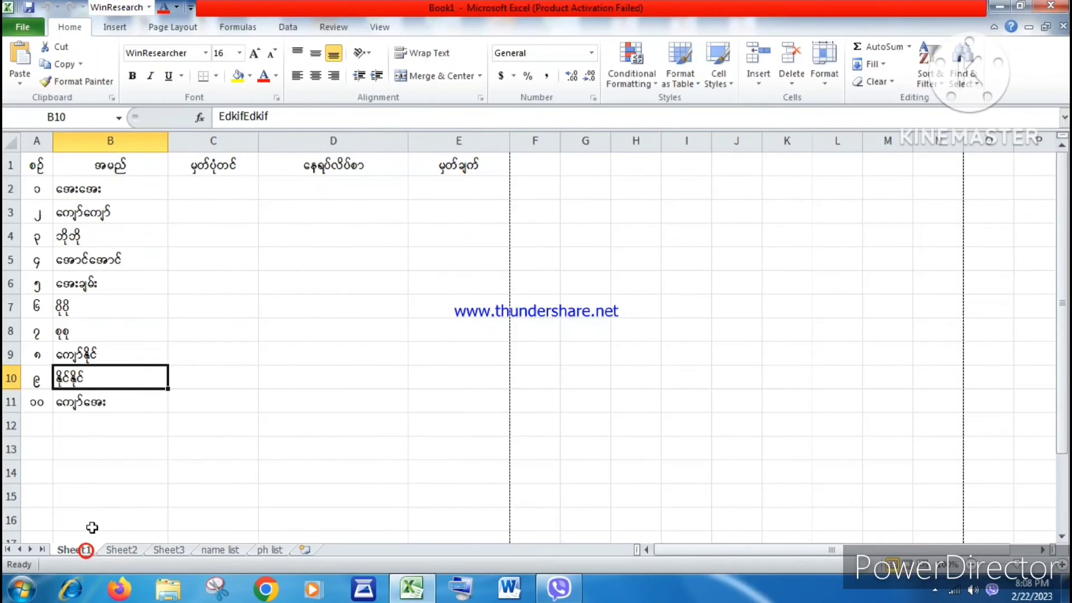
{"action": "left_click", "coordinate": [83, 181]}
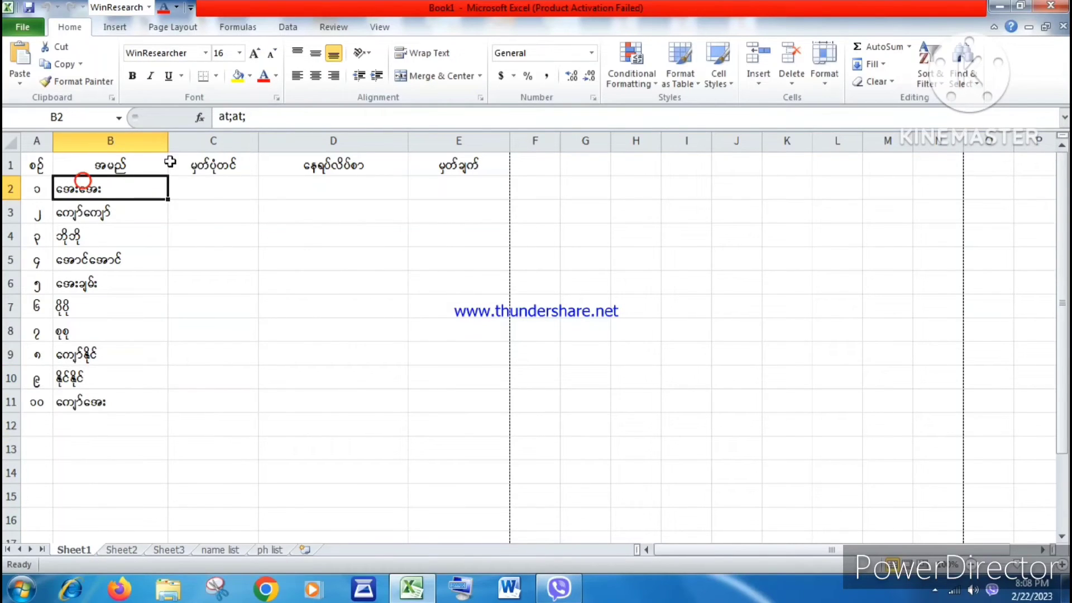
{"action": "left_click", "coordinate": [198, 144]}
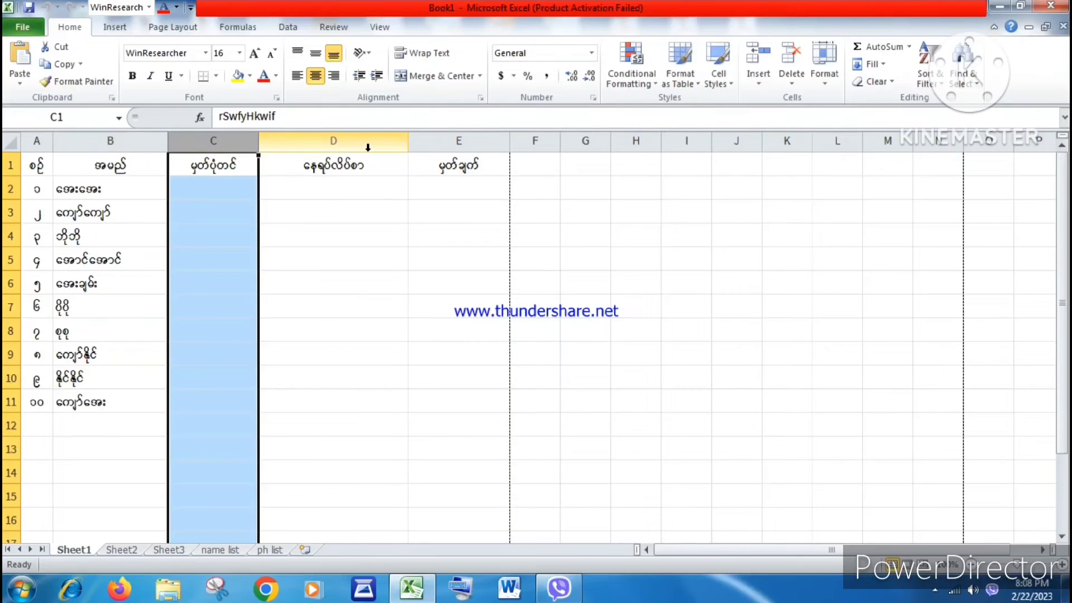
{"action": "left_click", "coordinate": [368, 147]}
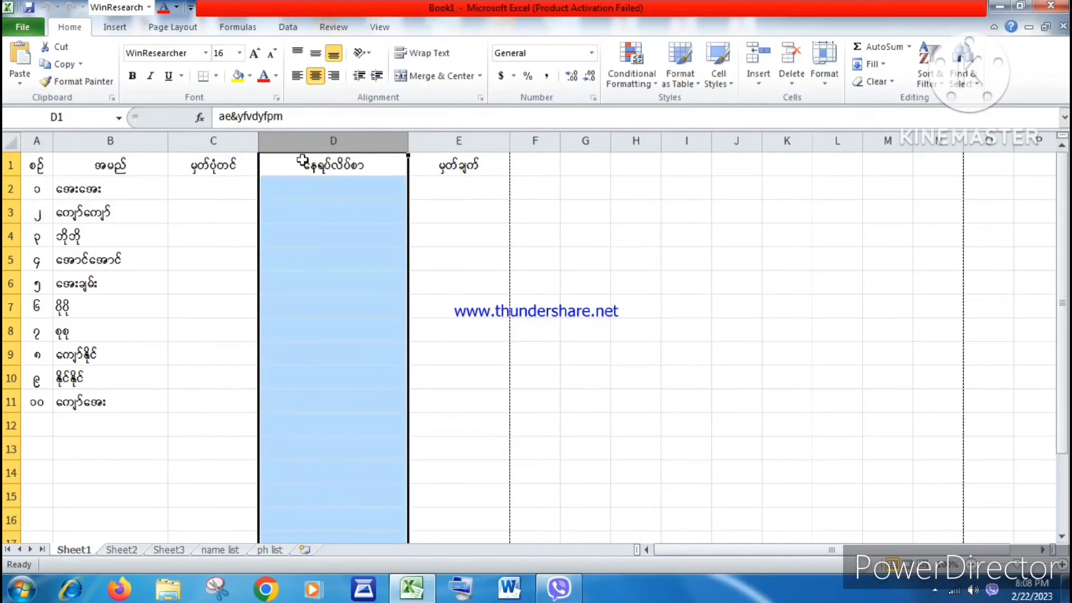
{"action": "right_click", "coordinate": [304, 143]}
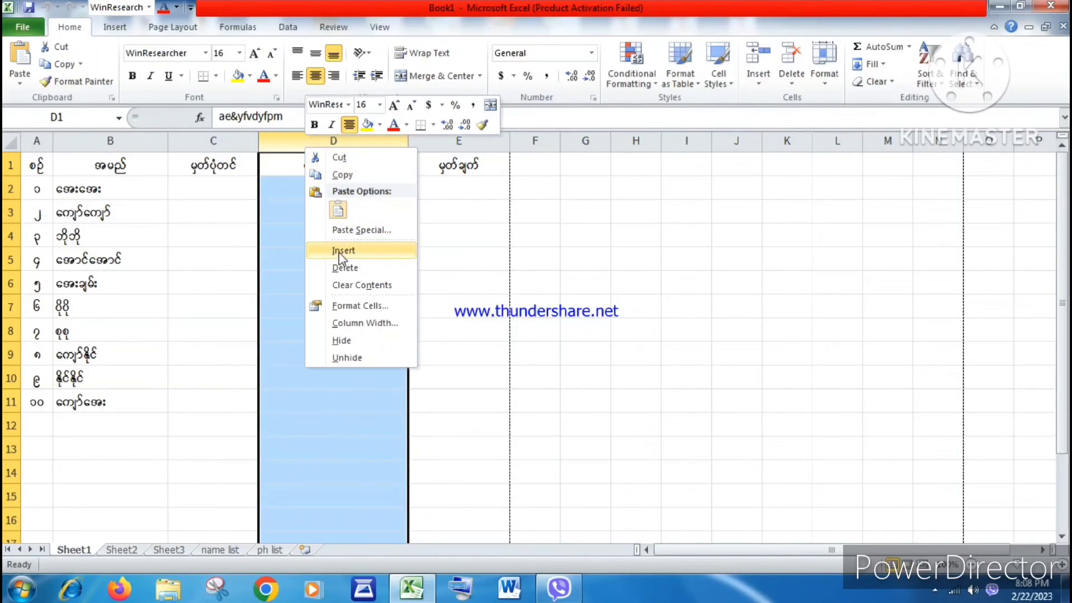
{"action": "left_click", "coordinate": [288, 235]}
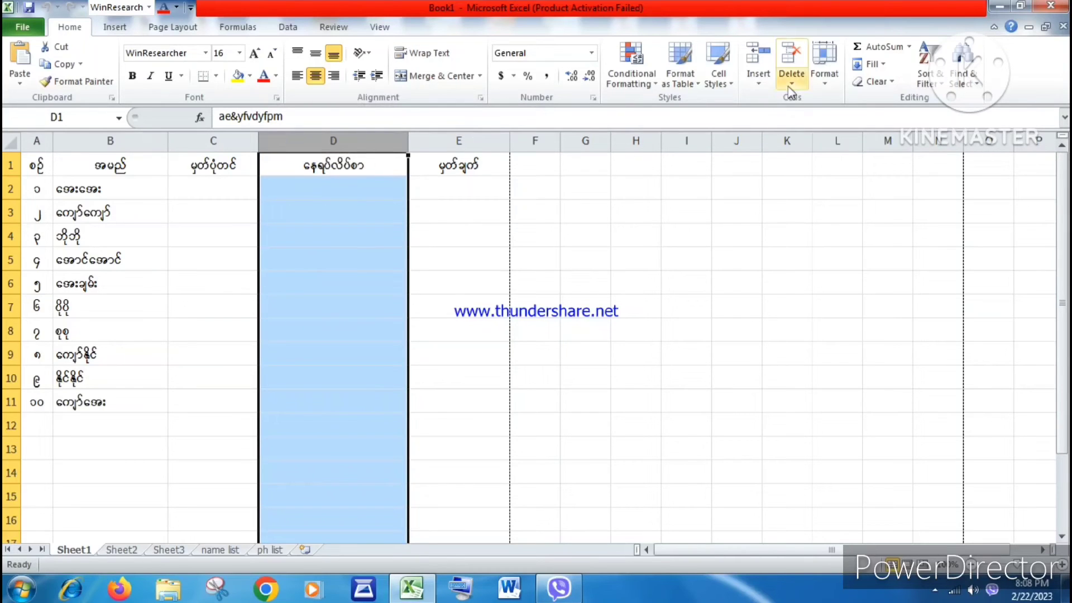
{"action": "left_click", "coordinate": [761, 83]}
{"action": "left_click", "coordinate": [769, 100]}
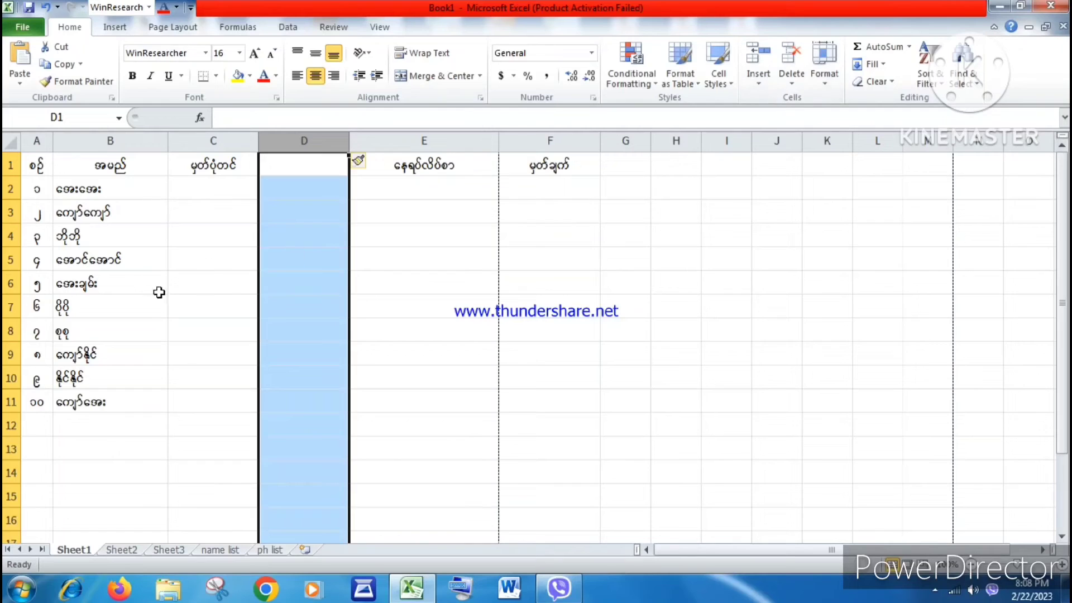
Step: Insert a blank sheet row above row 6 of the name table
{"action": "left_click", "coordinate": [225, 282]}
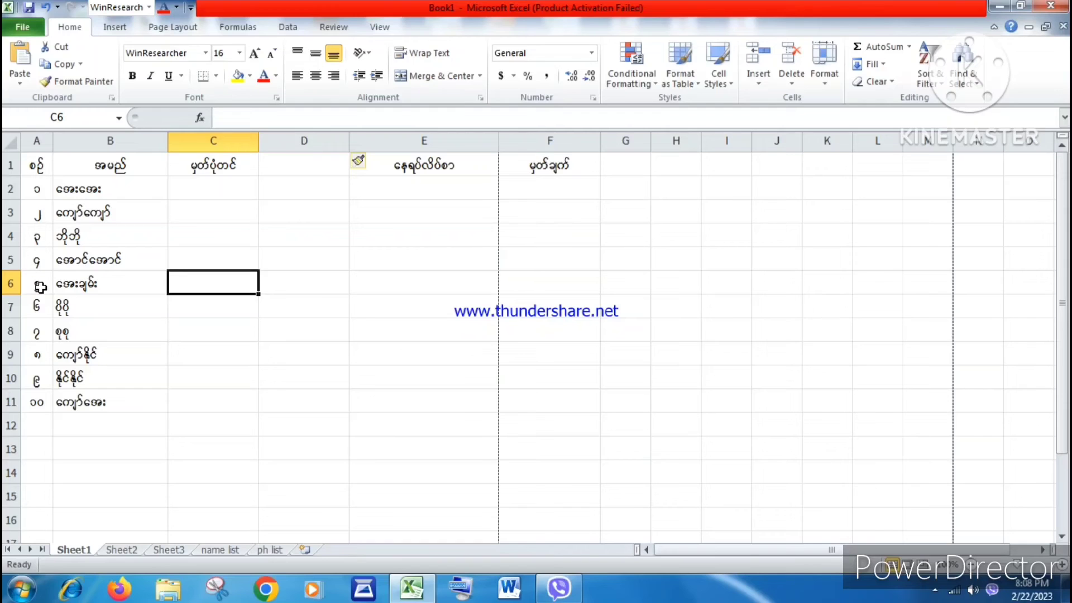
{"action": "left_click", "coordinate": [8, 284]}
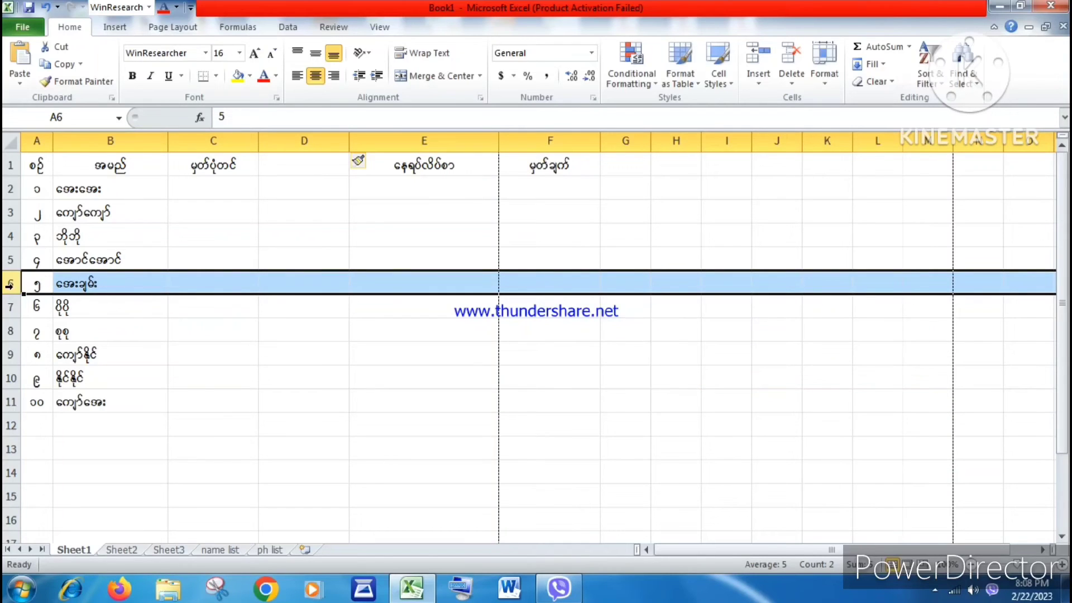
{"action": "left_click", "coordinate": [758, 84]}
{"action": "left_click", "coordinate": [778, 120]}
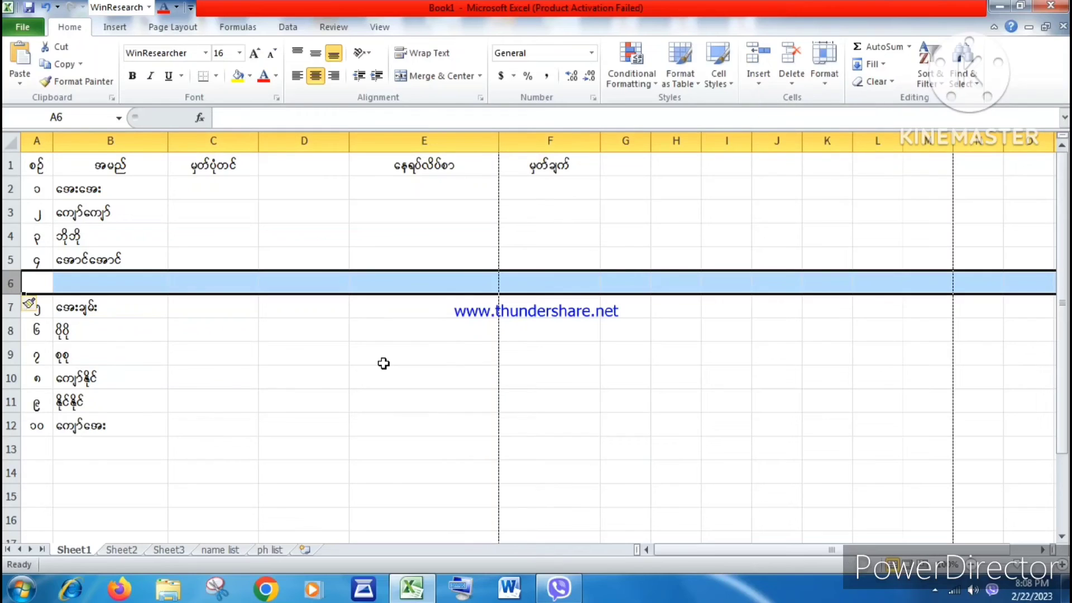
Step: Insert another blank sheet row above the row holding entry 9
{"action": "left_click", "coordinate": [91, 281]}
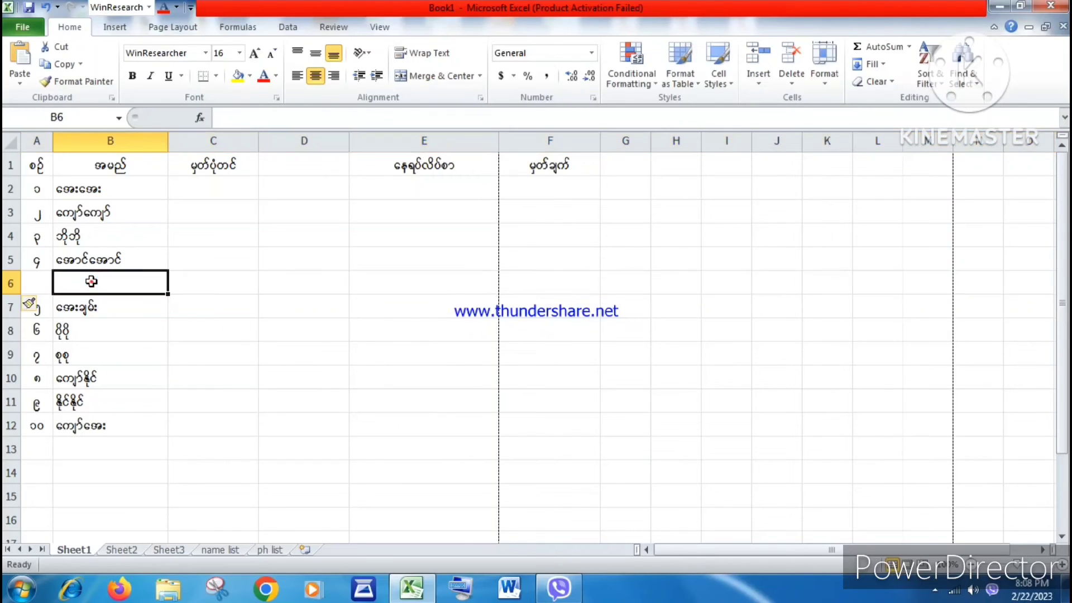
{"action": "left_click", "coordinate": [71, 404]}
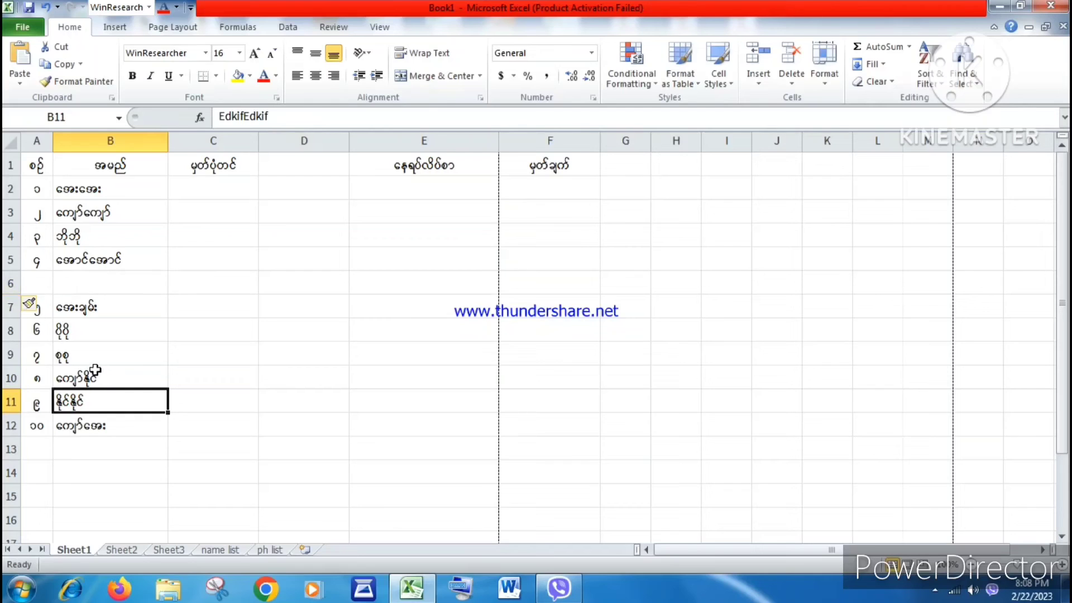
{"action": "left_click", "coordinate": [7, 402]}
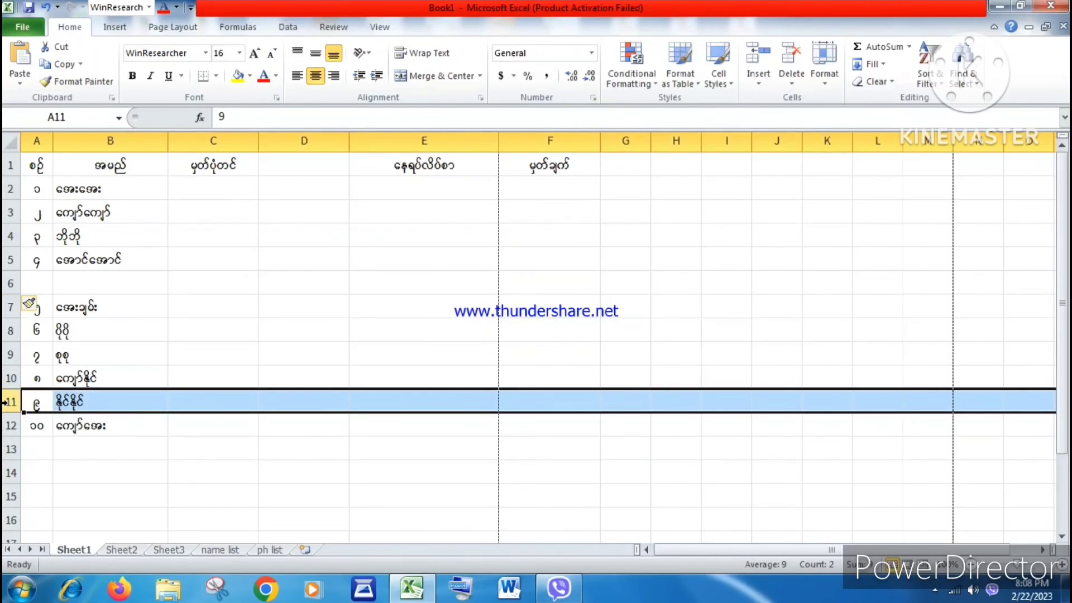
{"action": "left_click", "coordinate": [275, 402]}
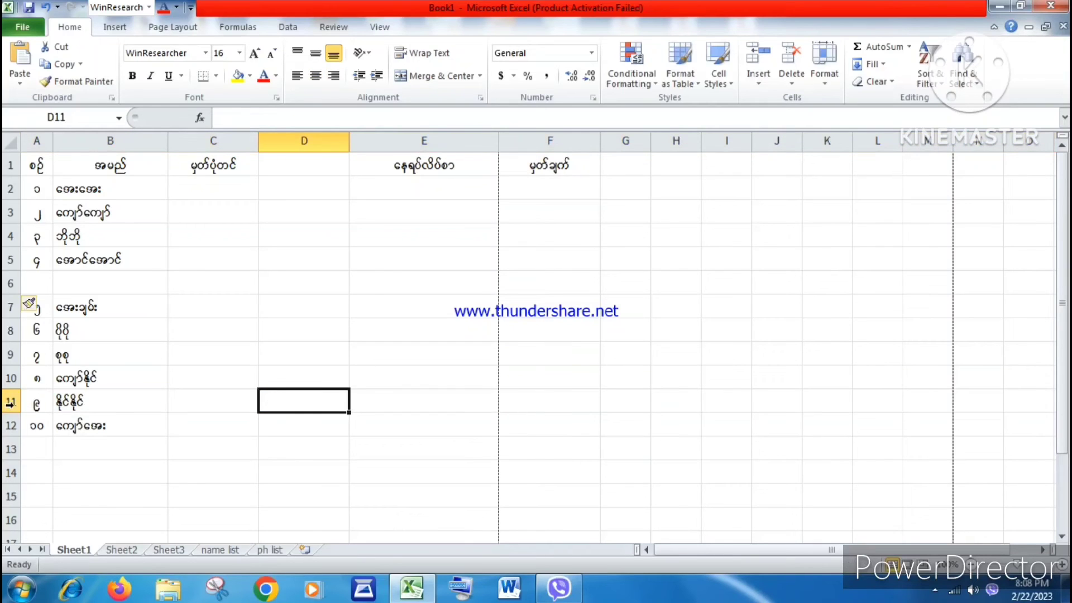
{"action": "left_click", "coordinate": [7, 402]}
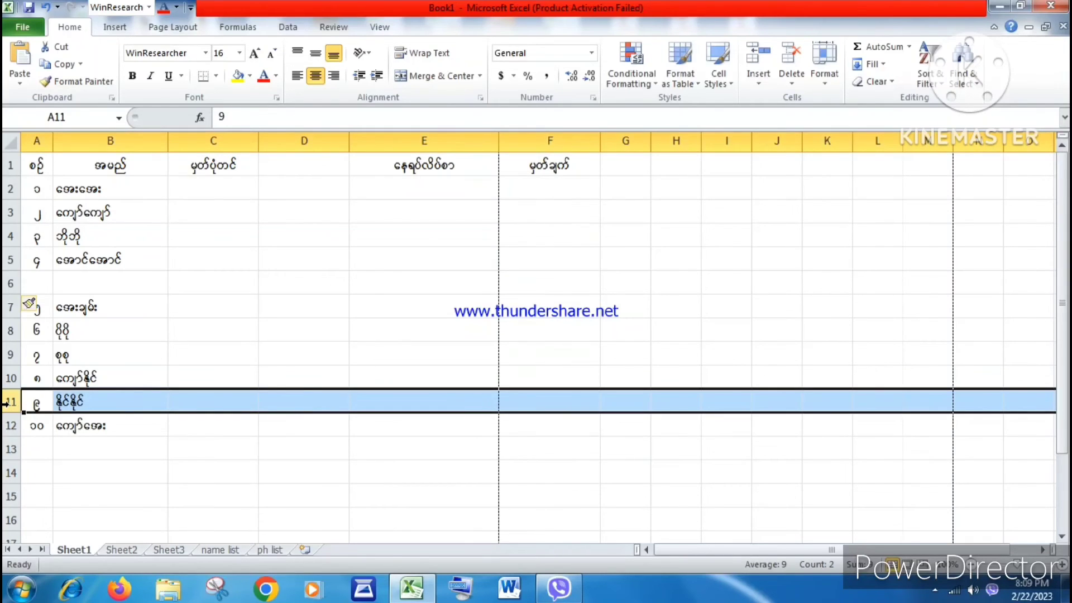
{"action": "left_click", "coordinate": [759, 83]}
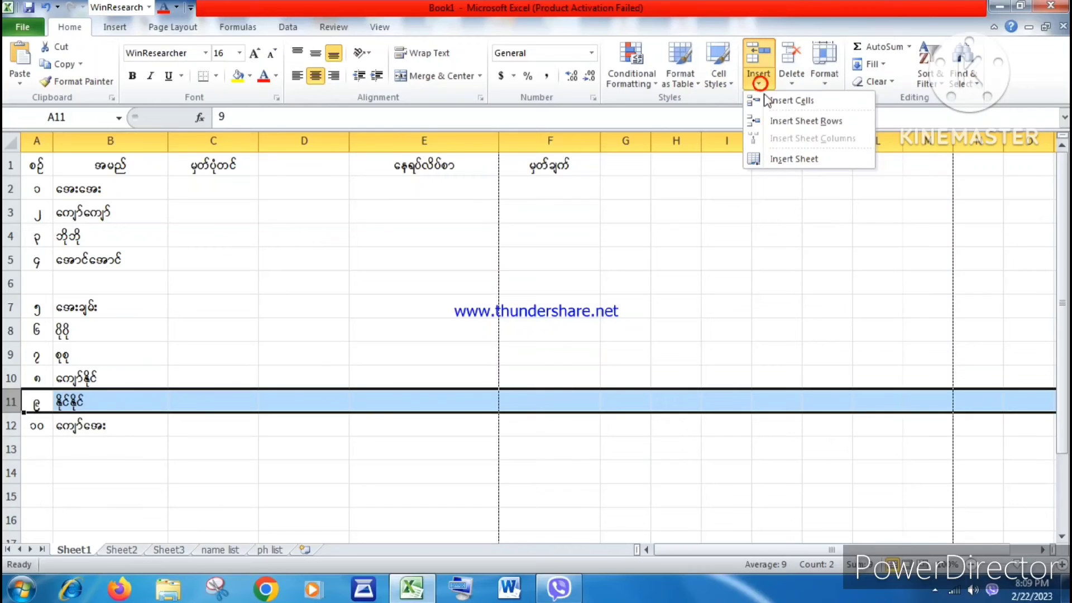
{"action": "left_click", "coordinate": [776, 125]}
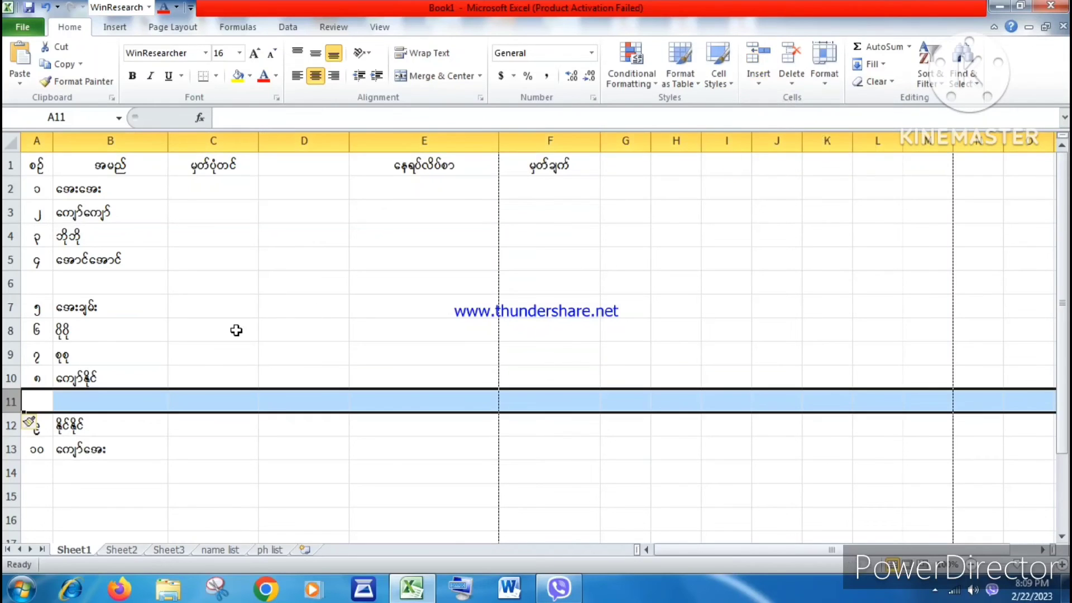
Step: Browse through each worksheet tab and return to Sheet1
{"action": "left_click", "coordinate": [199, 353]}
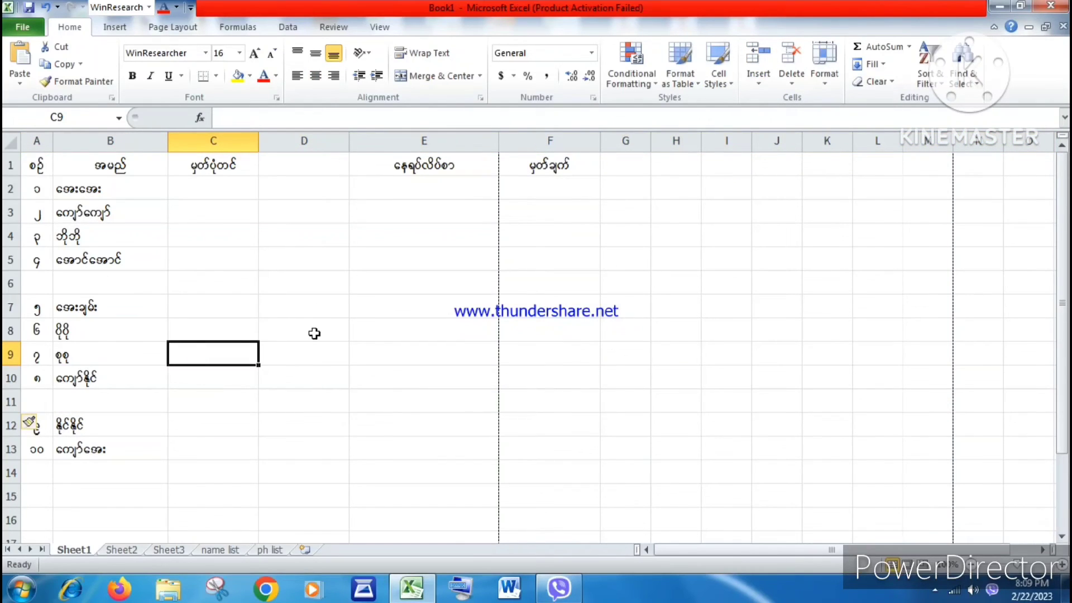
{"action": "left_click", "coordinate": [169, 551]}
{"action": "left_click", "coordinate": [120, 551]}
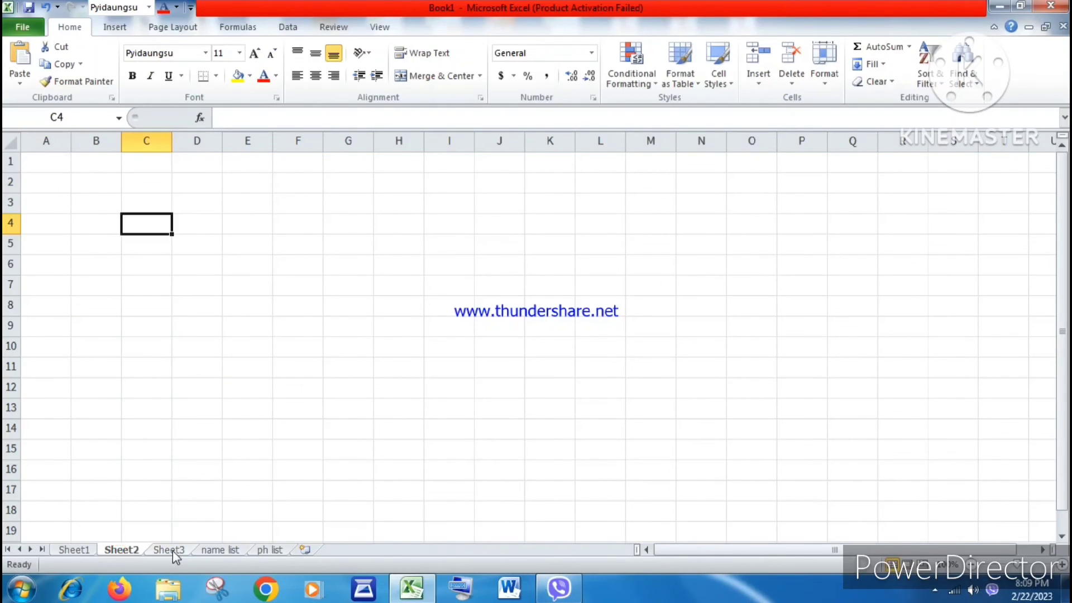
{"action": "left_click", "coordinate": [170, 551]}
{"action": "left_click", "coordinate": [219, 551]}
{"action": "left_click", "coordinate": [274, 551]}
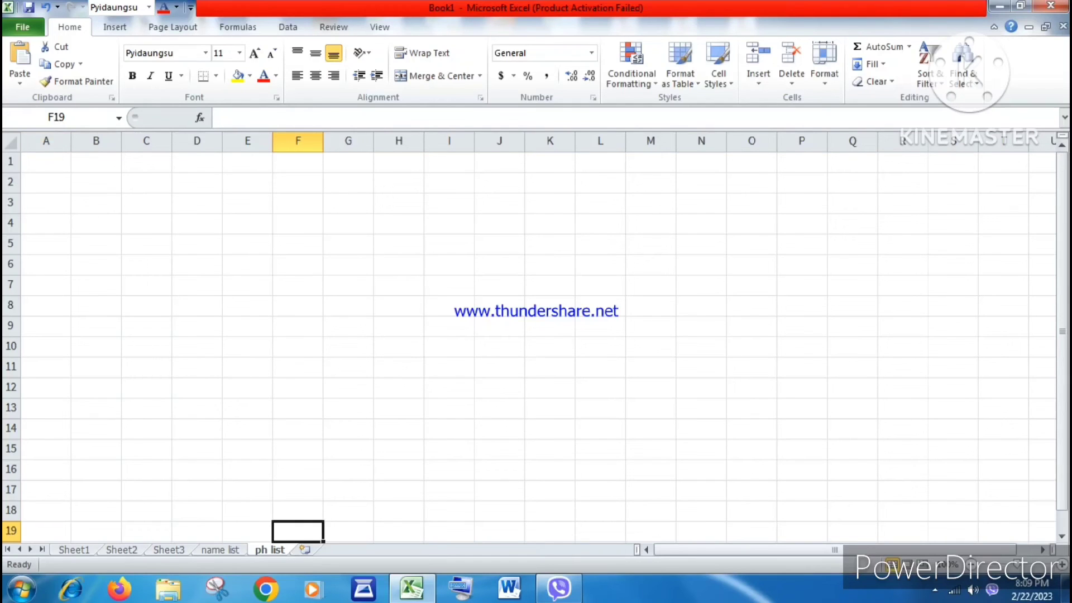
{"action": "left_click", "coordinate": [218, 551]}
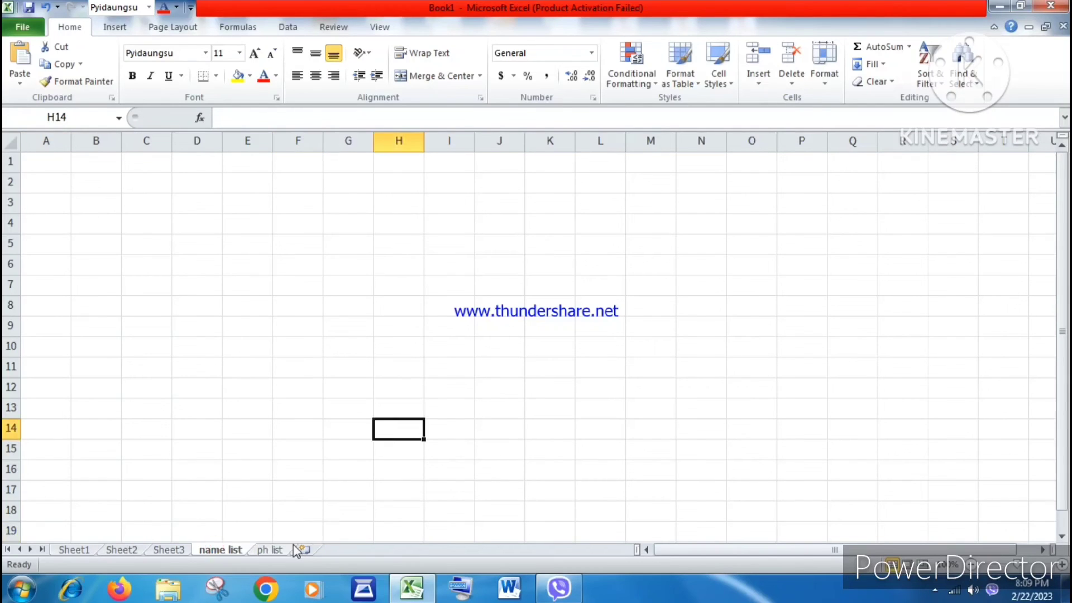
{"action": "left_click", "coordinate": [274, 551]}
{"action": "left_click", "coordinate": [76, 551]}
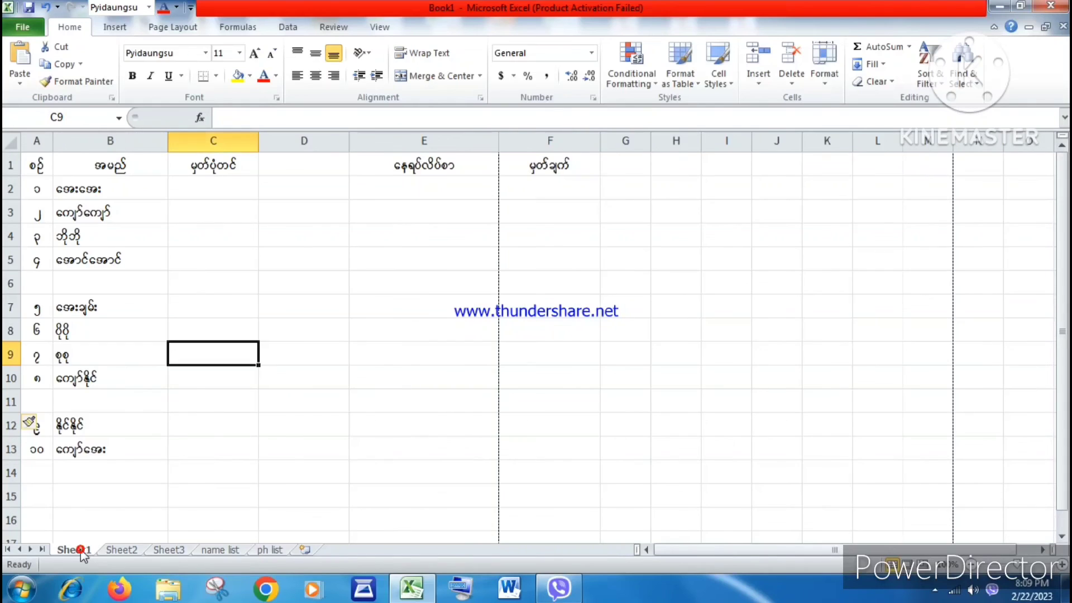
Step: Delete the blank row 6 from the table
{"action": "left_click", "coordinate": [130, 300]}
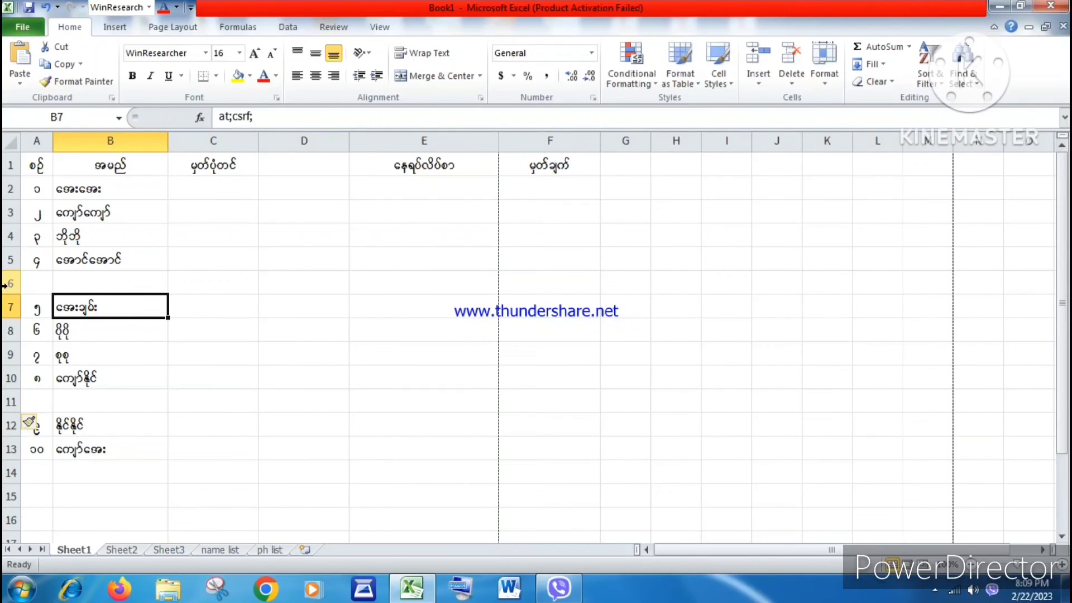
{"action": "left_click", "coordinate": [8, 283]}
{"action": "right_click", "coordinate": [8, 284]}
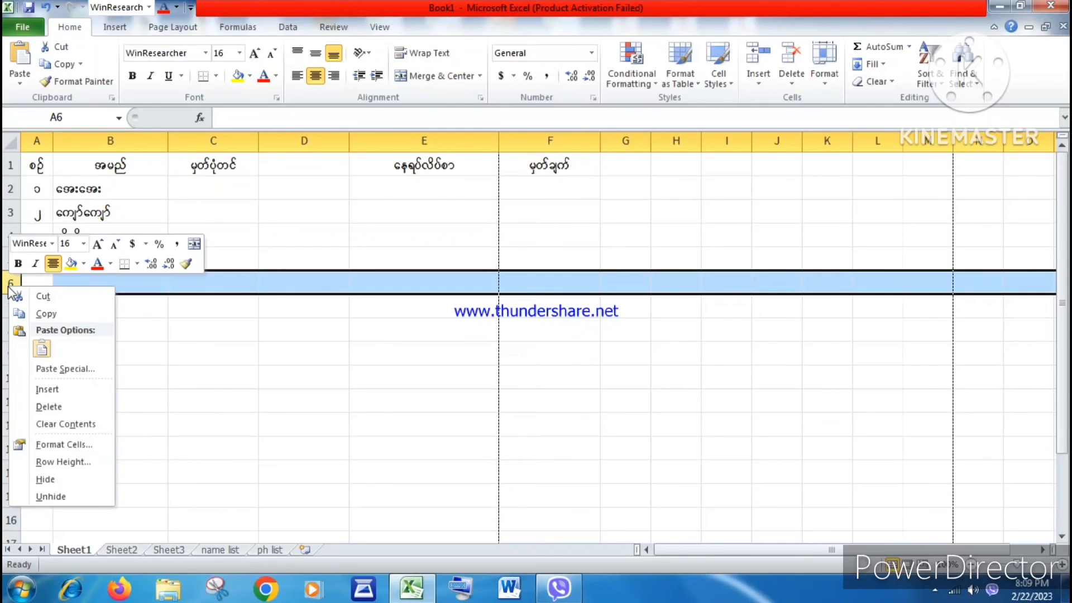
{"action": "left_click", "coordinate": [37, 402]}
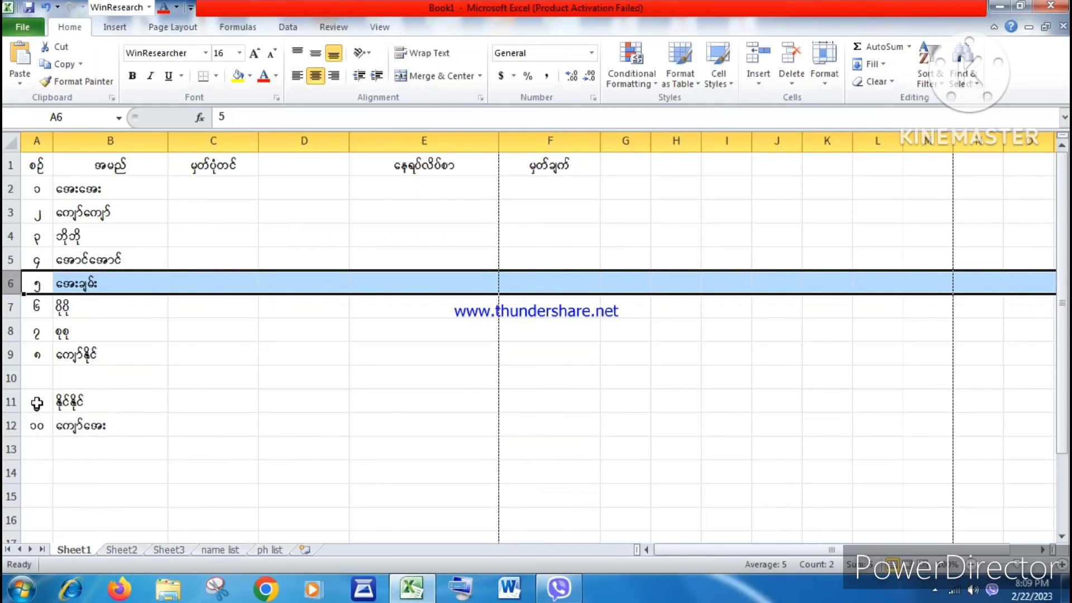
Step: Delete the blank row 10 from the table
{"action": "left_click", "coordinate": [162, 370]}
{"action": "left_click", "coordinate": [10, 378]}
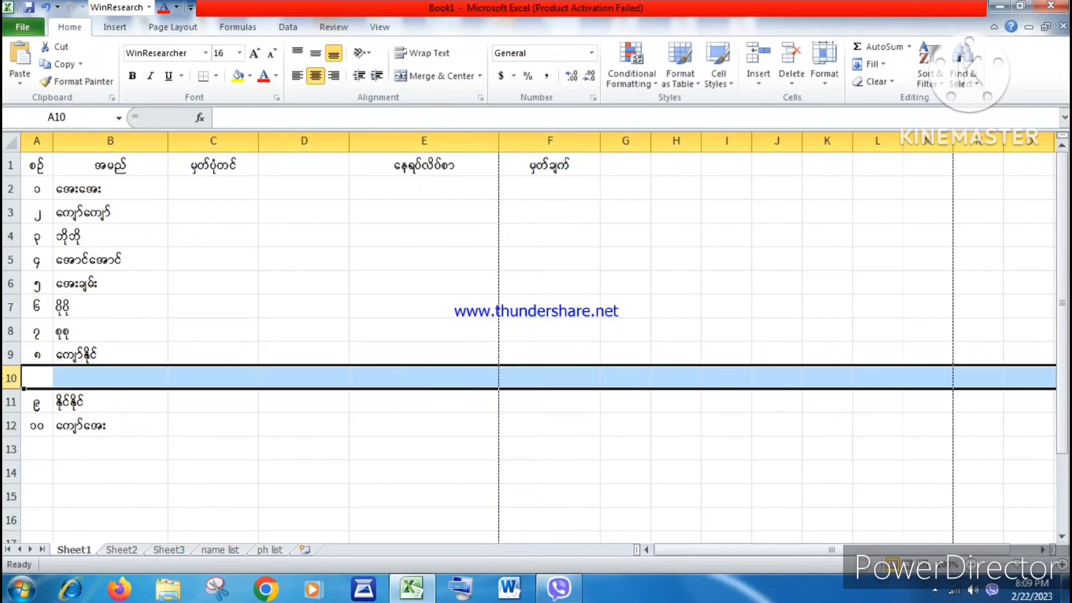
{"action": "right_click", "coordinate": [10, 378]}
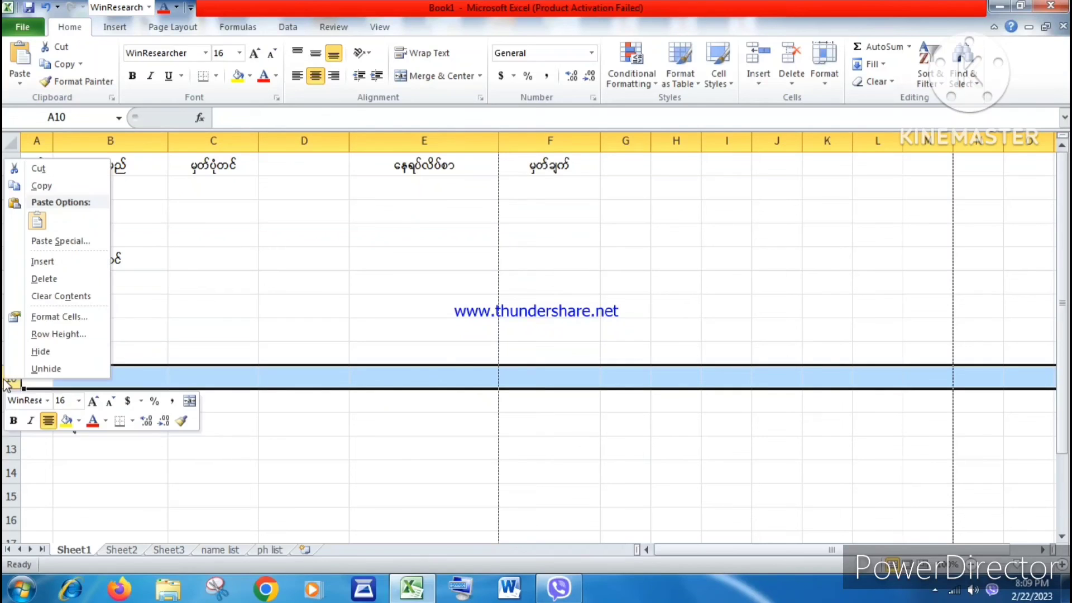
{"action": "left_click", "coordinate": [45, 278]}
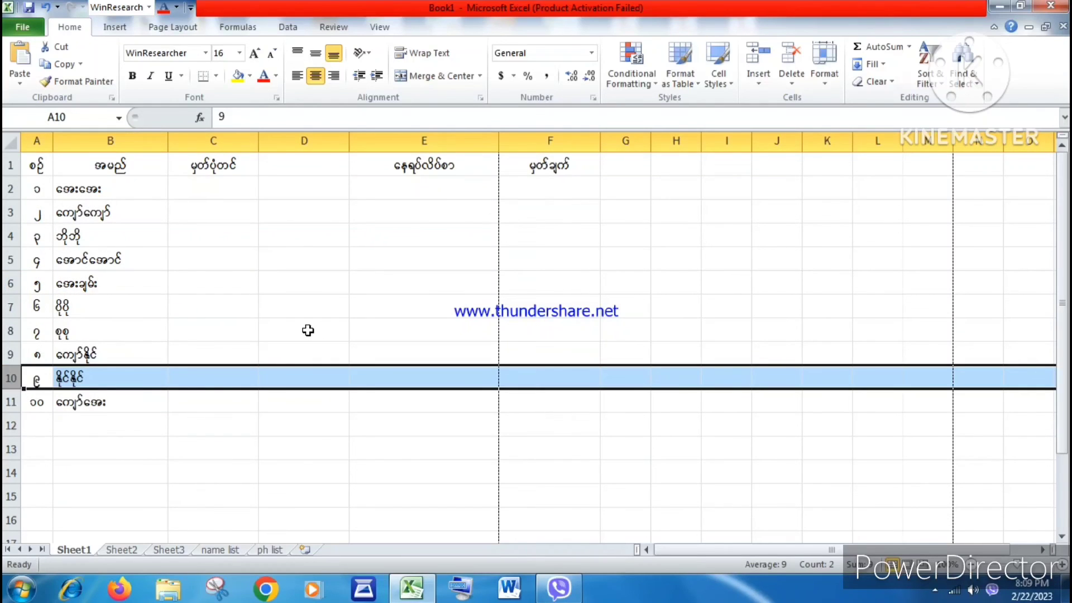
Step: Narrow column B slightly
{"action": "left_click", "coordinate": [310, 330]}
{"action": "left_click_drag", "start_coordinate": [168, 144], "coordinate": [157, 144]}
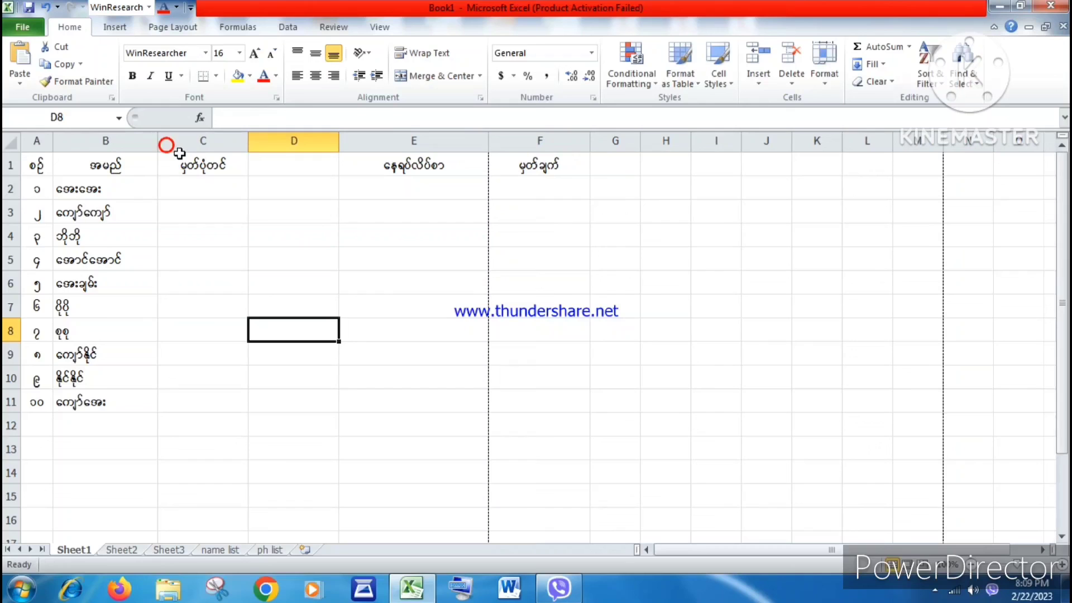
Step: Delete the blank column D and minimize the Excel window
{"action": "left_click", "coordinate": [303, 144]}
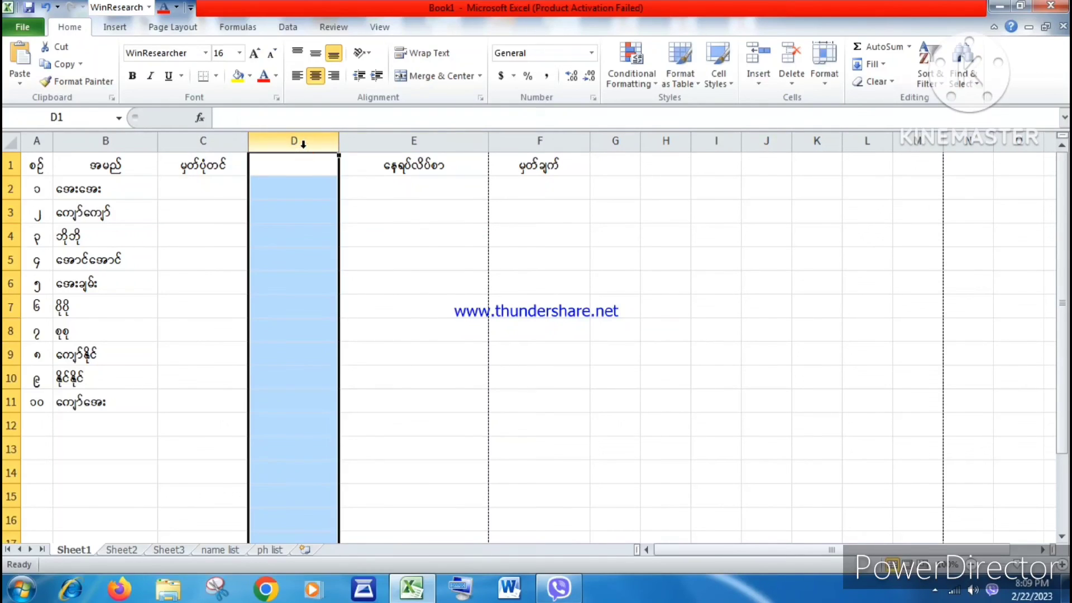
{"action": "right_click", "coordinate": [303, 144]}
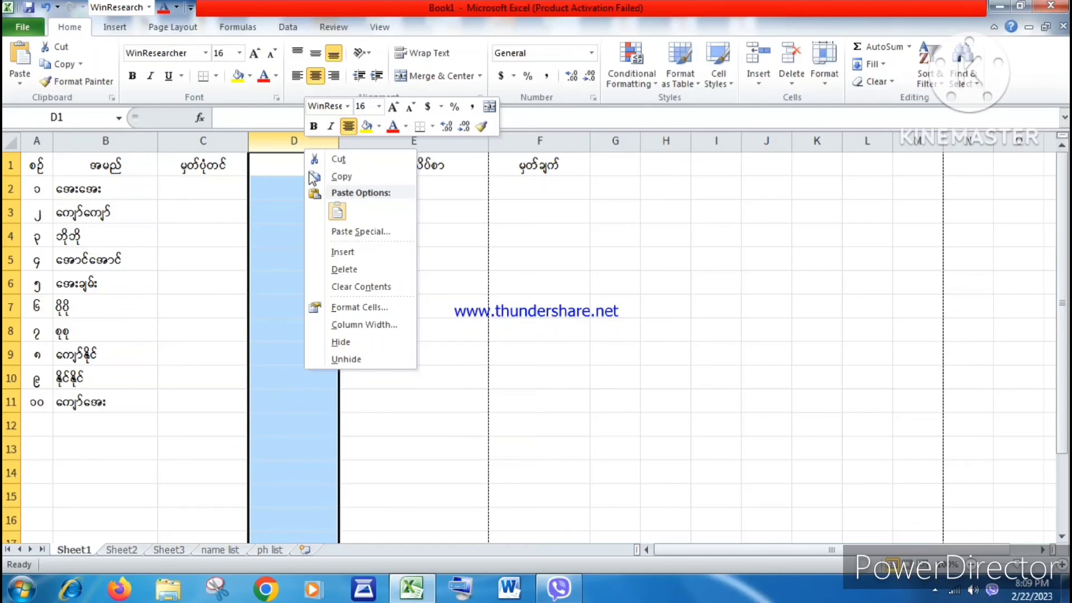
{"action": "left_click", "coordinate": [346, 267]}
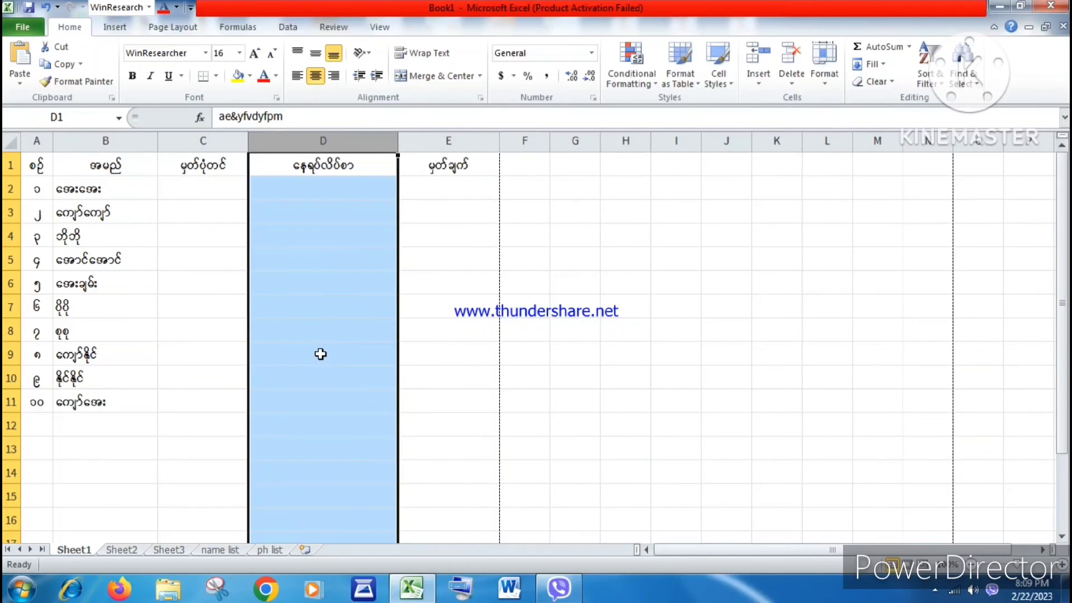
{"action": "left_click", "coordinate": [321, 354]}
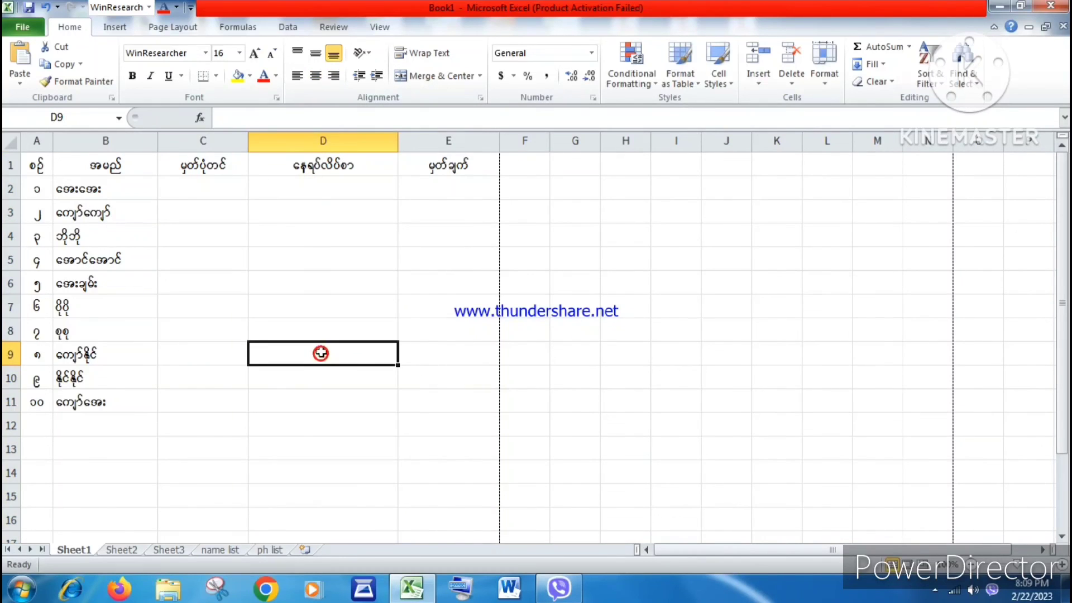
{"action": "left_click", "coordinate": [999, 6]}
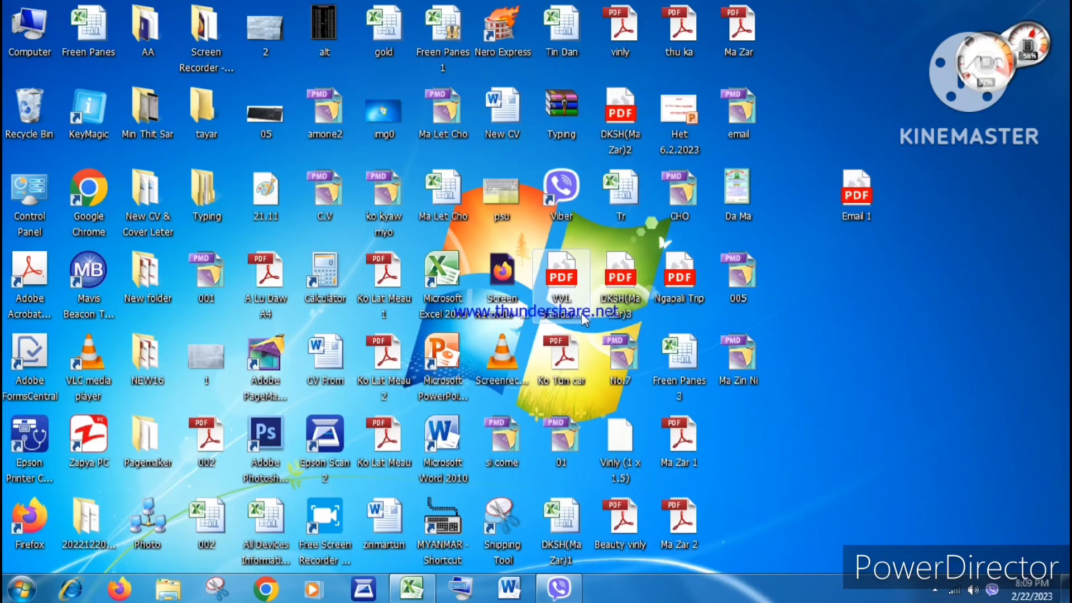